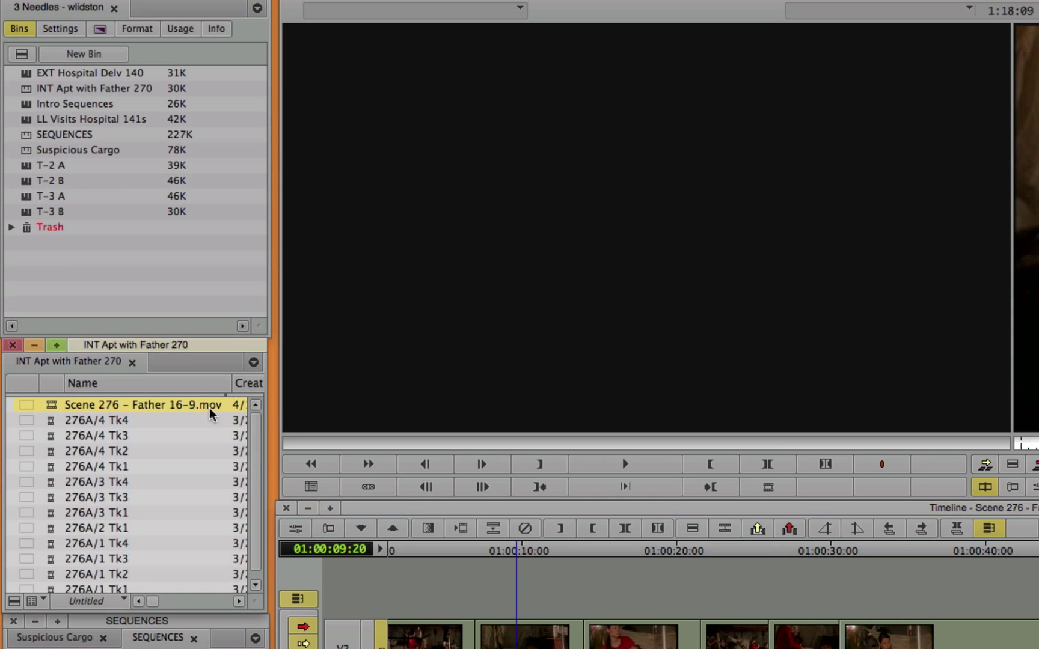
# - Load Scene 276 – Father 16-9.mov into the Source monitor and park it at 01:00:10:16
pyautogui.doubleClick(53, 411)
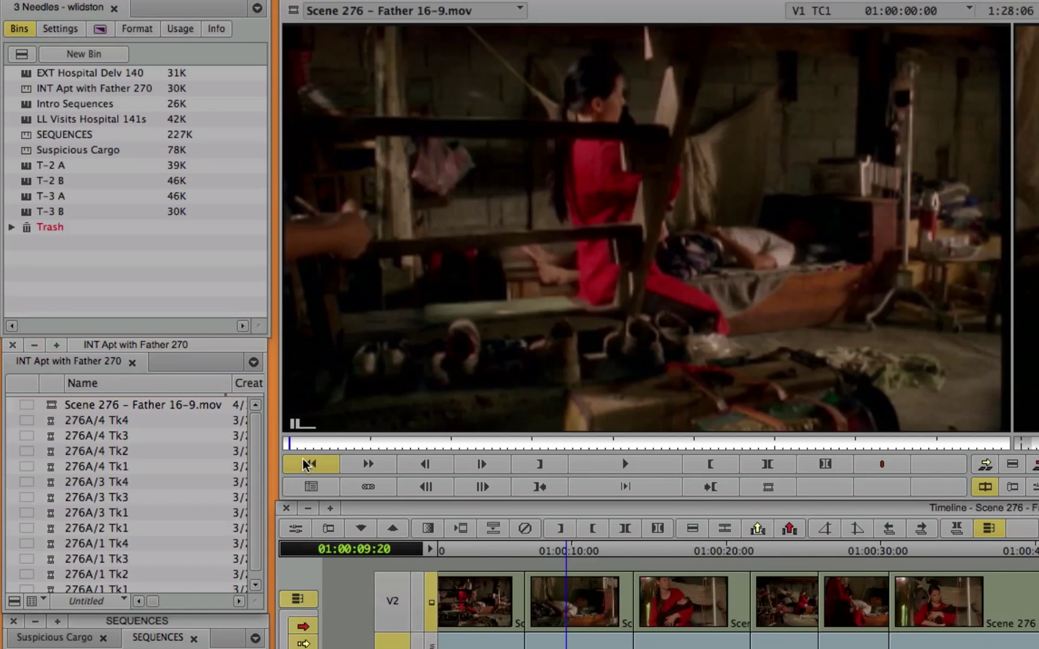
pyautogui.moveTo(327, 443); pyautogui.dragTo(375, 444)
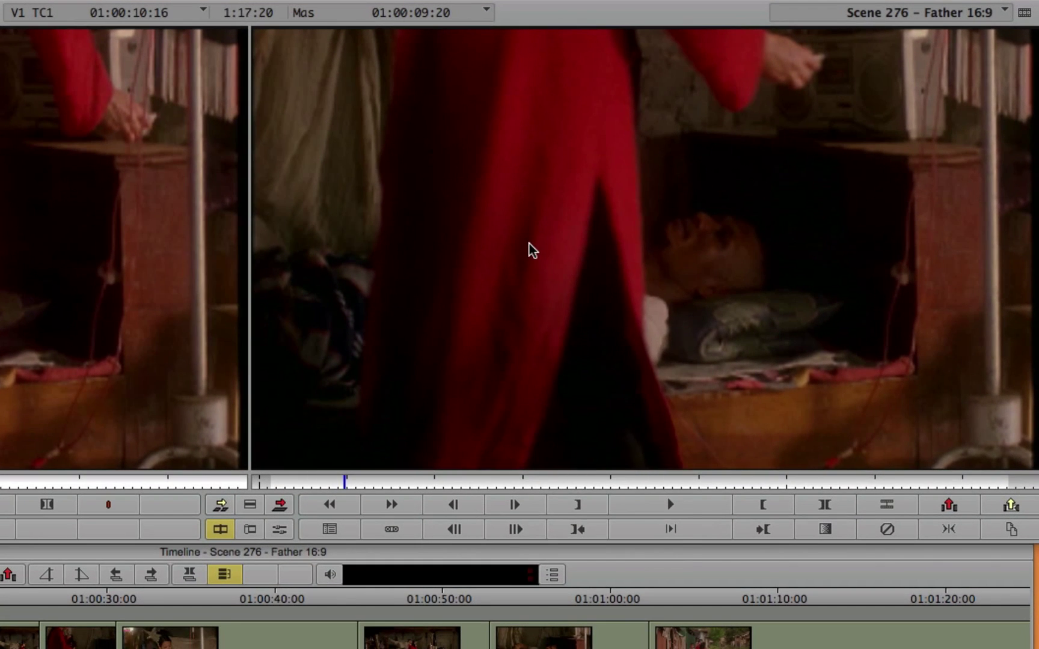
pyautogui.rightClick(708, 187)
pyautogui.moveTo(664, 408)
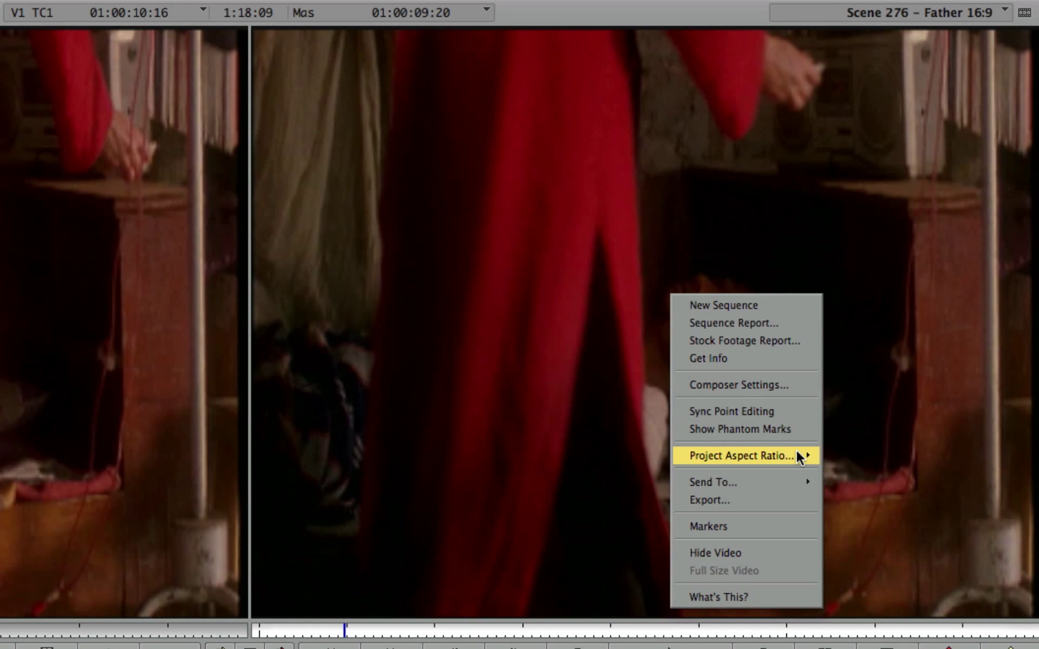
pyautogui.moveTo(799, 457)
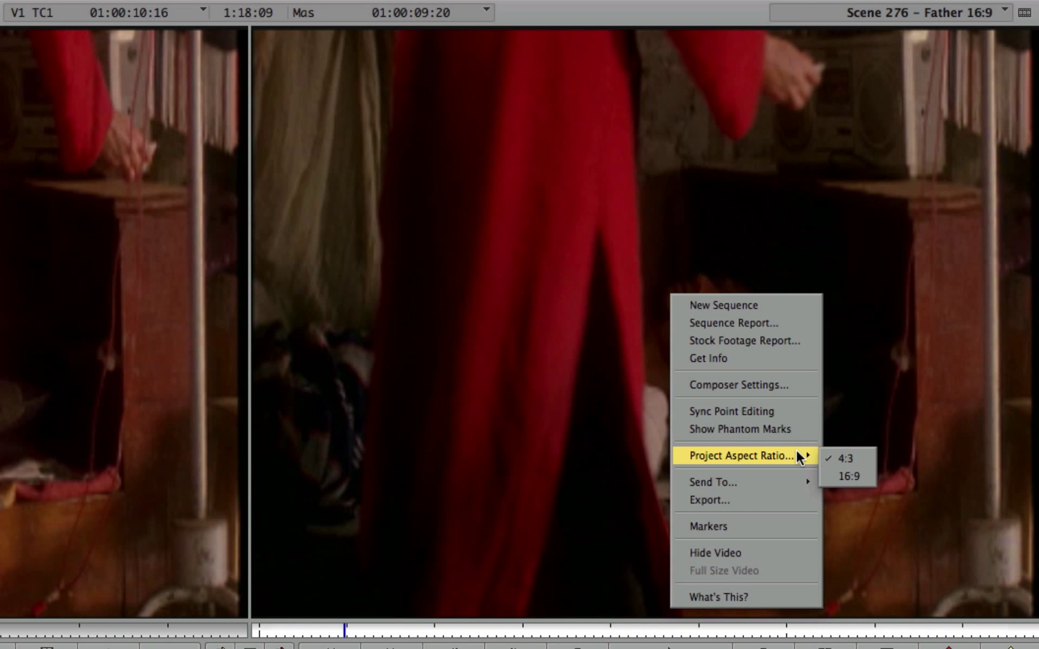
pyautogui.click(543, 445)
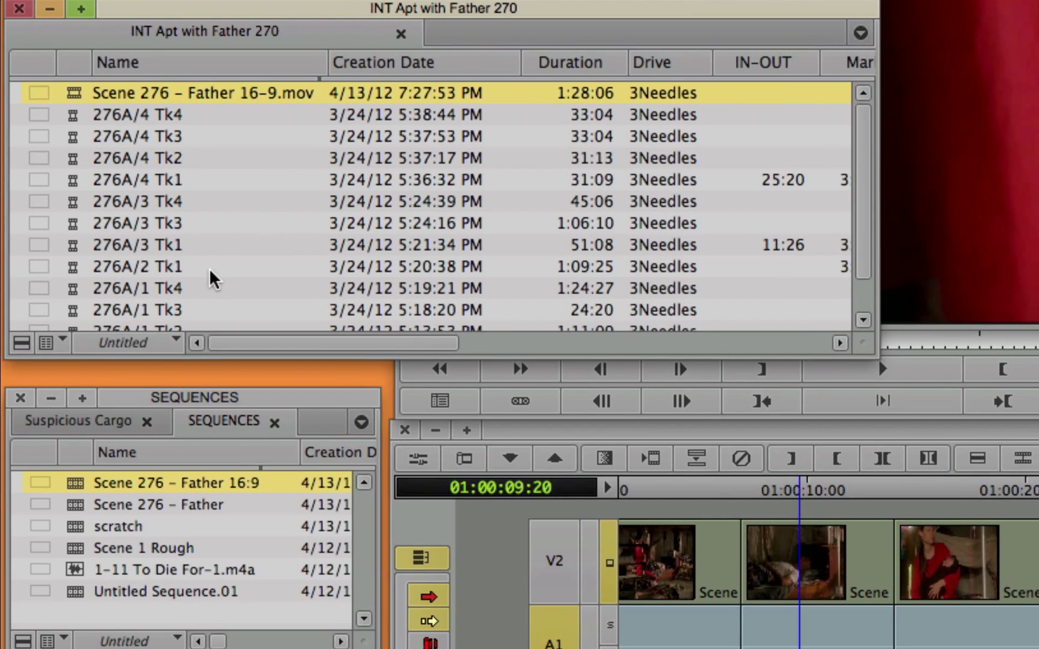
# - Set the INT Apt with Father 270 bin to Custom view, then bring up the Name column heading's options
pyautogui.click(126, 344)
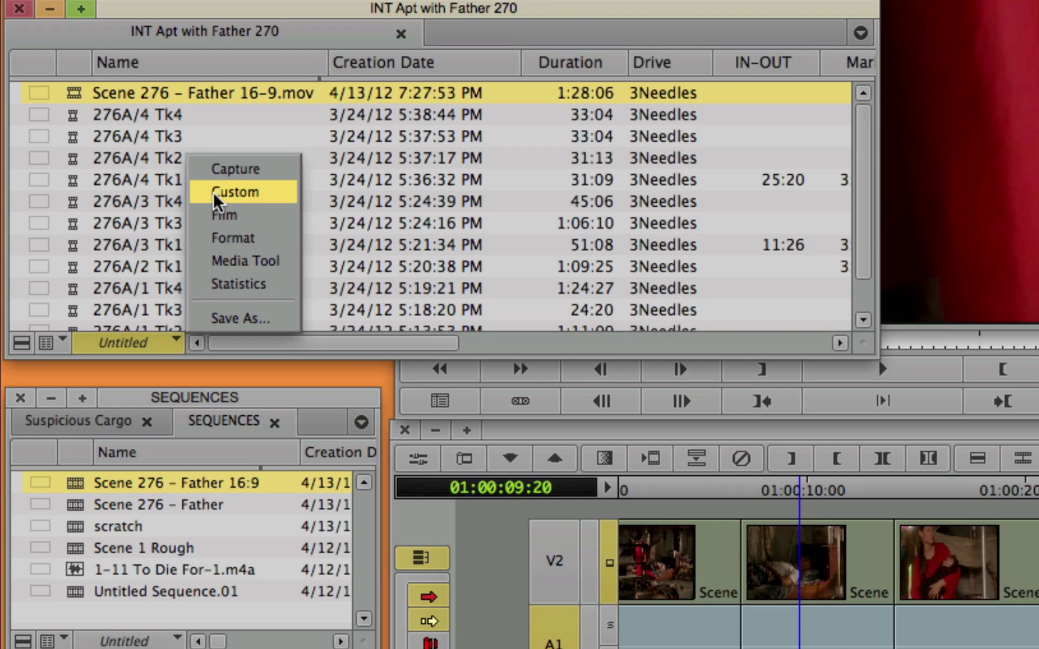
pyautogui.click(239, 200)
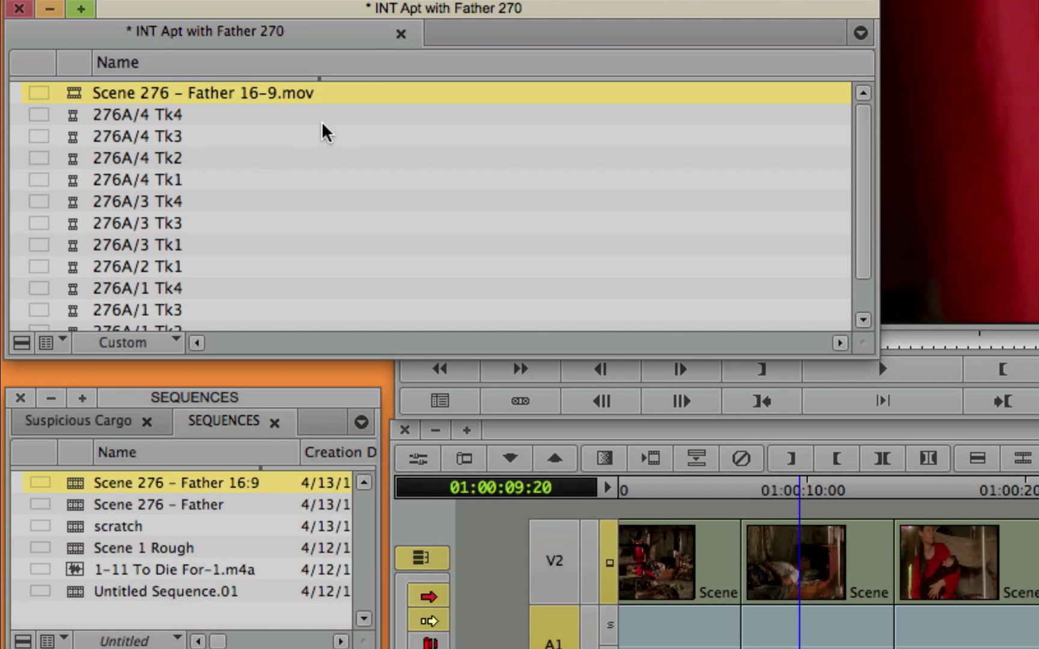
pyautogui.rightClick(368, 67)
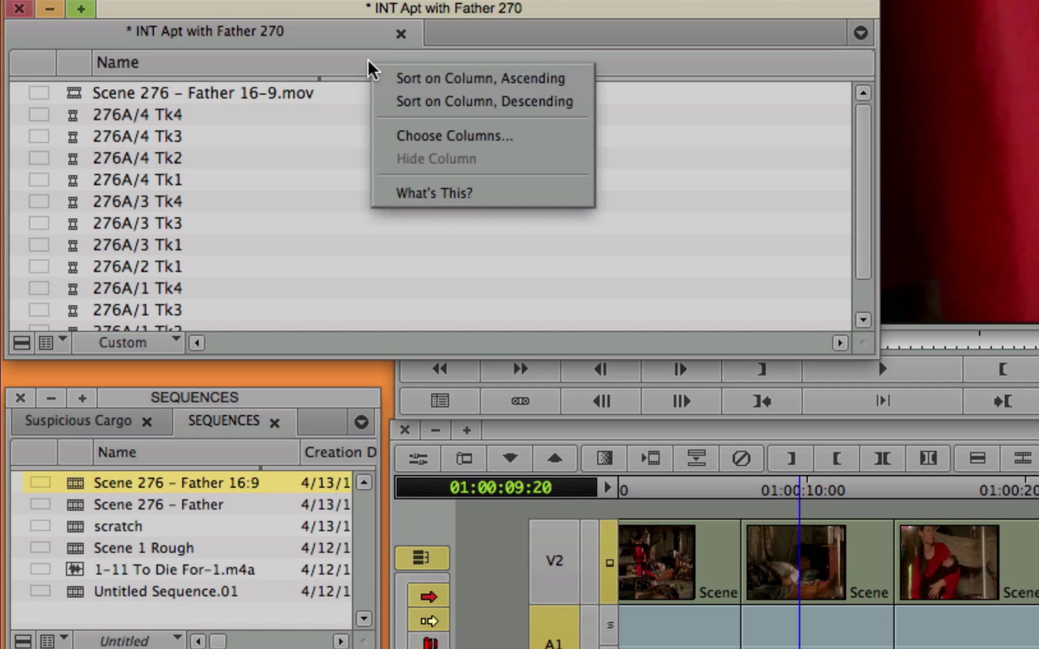
# - Add the Reformat column beside Name in the bin, showing Stretch for every clip
pyautogui.click(529, 147)
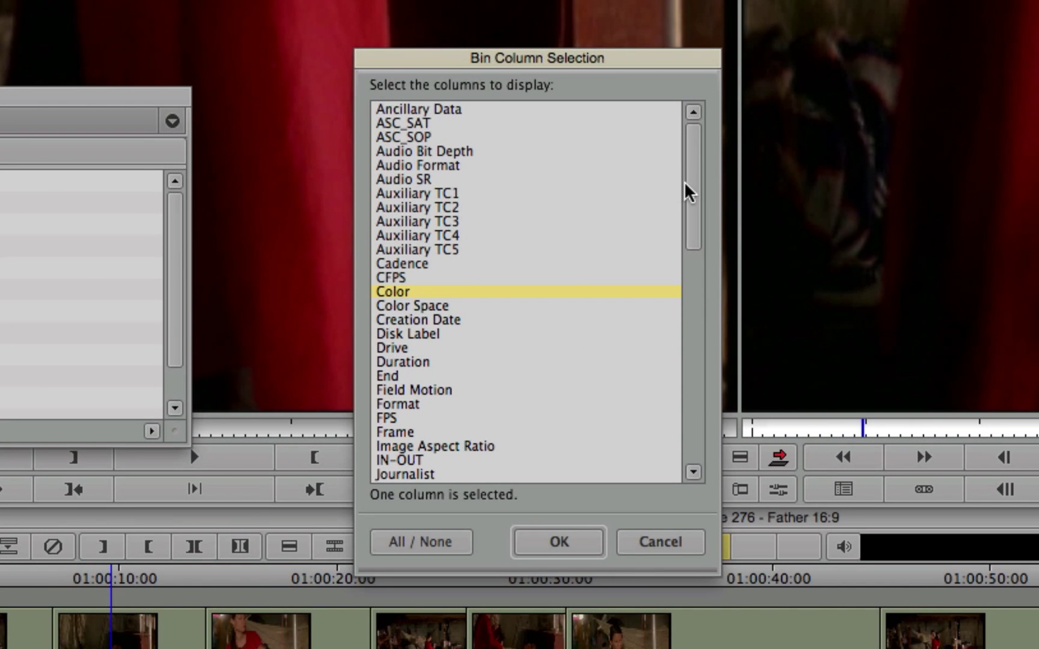
pyautogui.moveTo(689, 192); pyautogui.dragTo(695, 259)
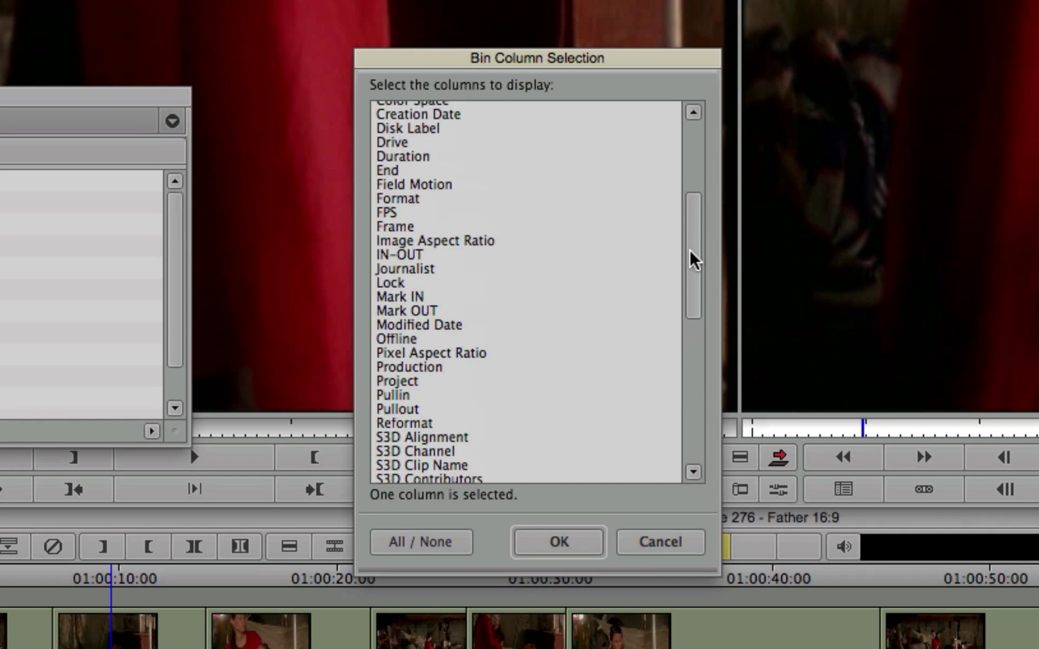
pyautogui.click(428, 424)
pyautogui.click(557, 546)
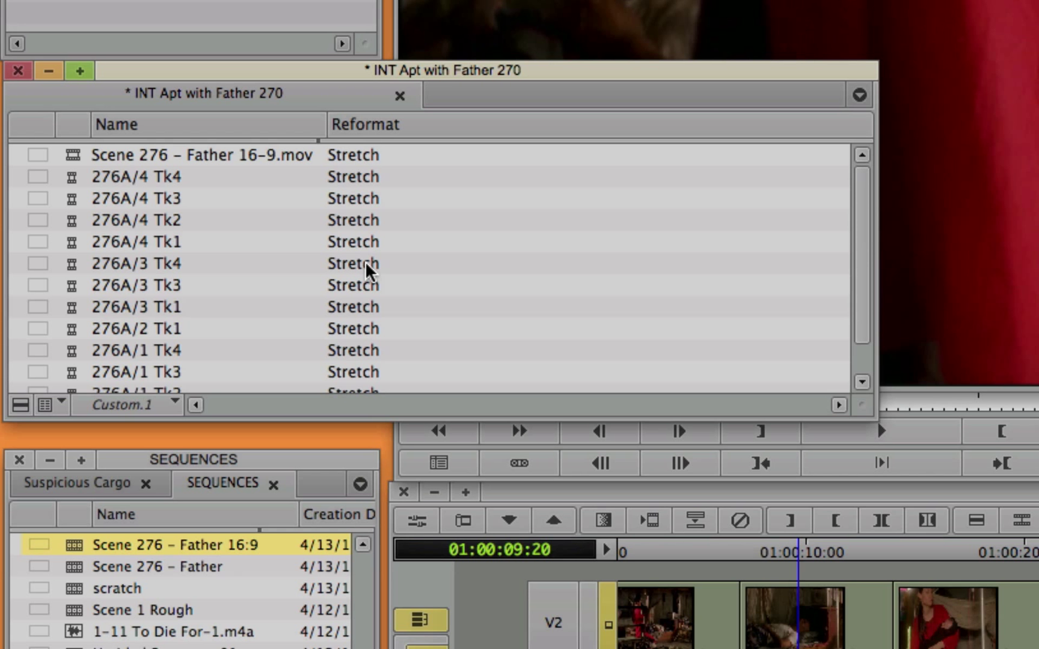
# - Set Scene 276 – Father 16-9.mov's Reformat to Pillarbox/Letterbox and check the letterboxed picture in the viewer
pyautogui.click(356, 157)
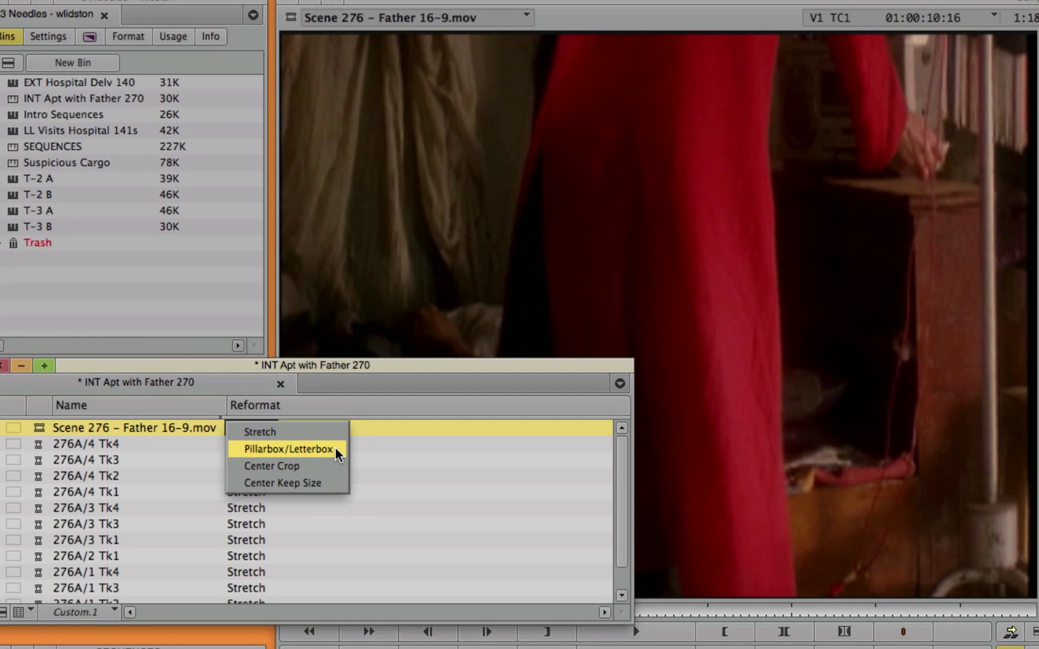
pyautogui.click(336, 448)
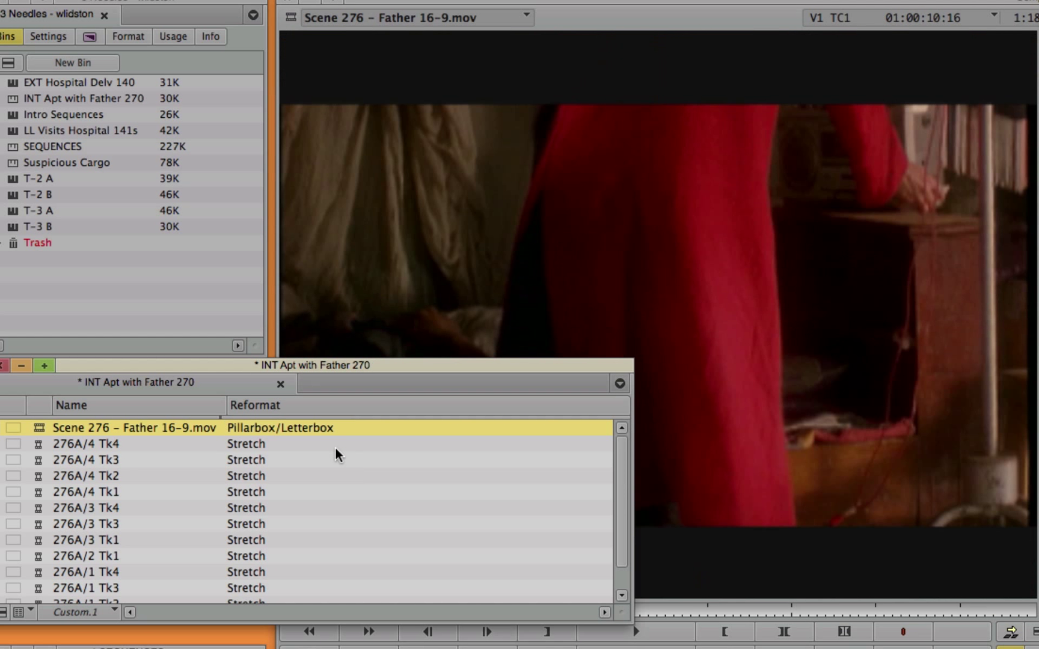
pyautogui.click(619, 16)
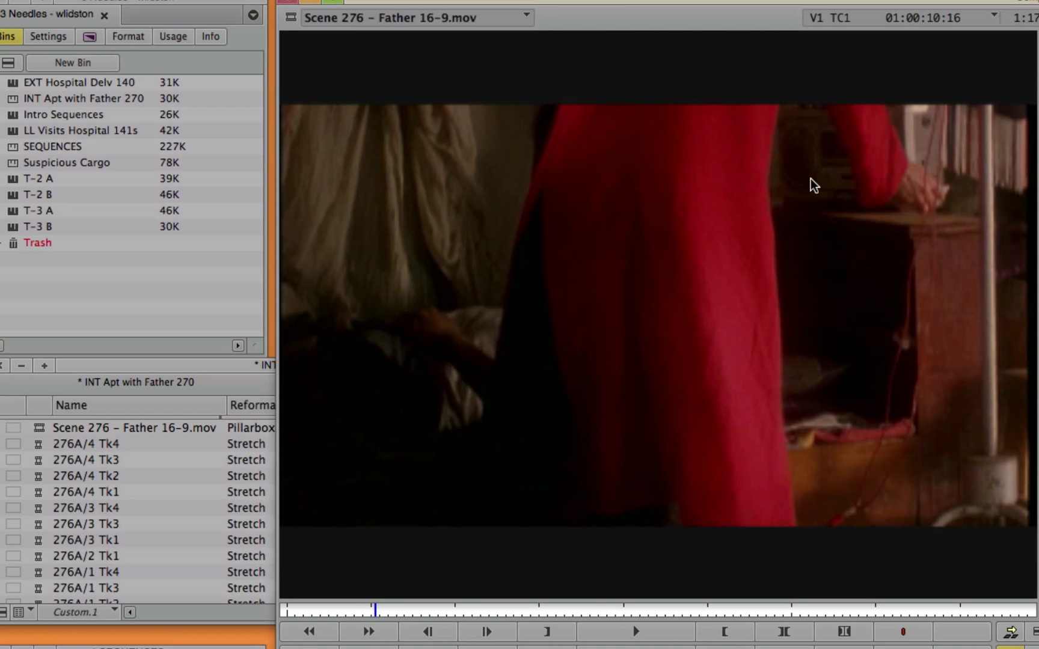
pyautogui.click(229, 377)
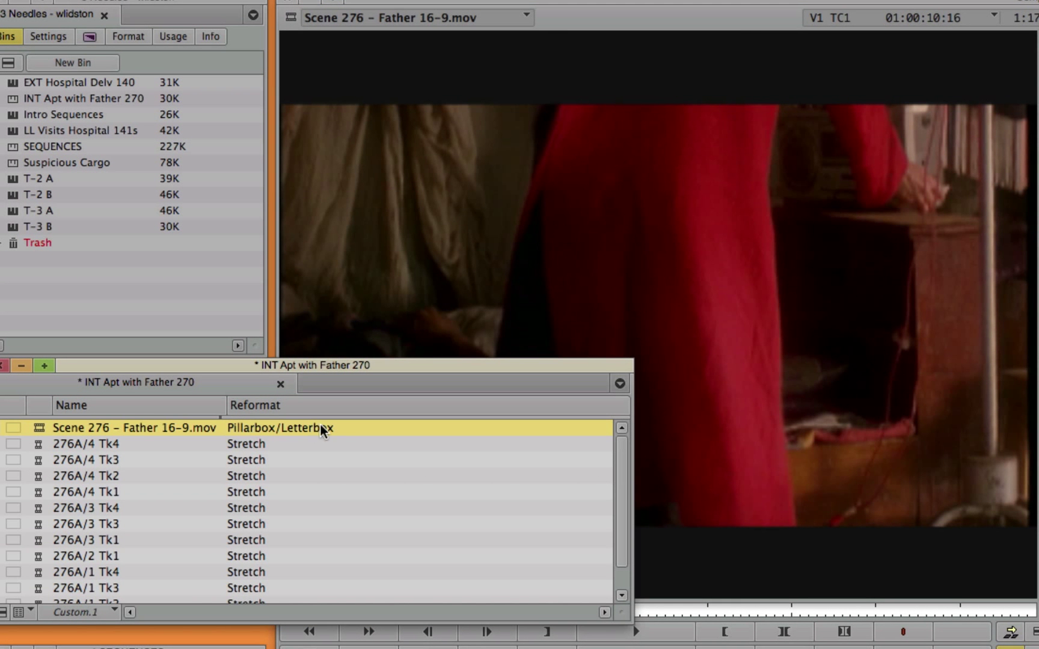
pyautogui.click(695, 24)
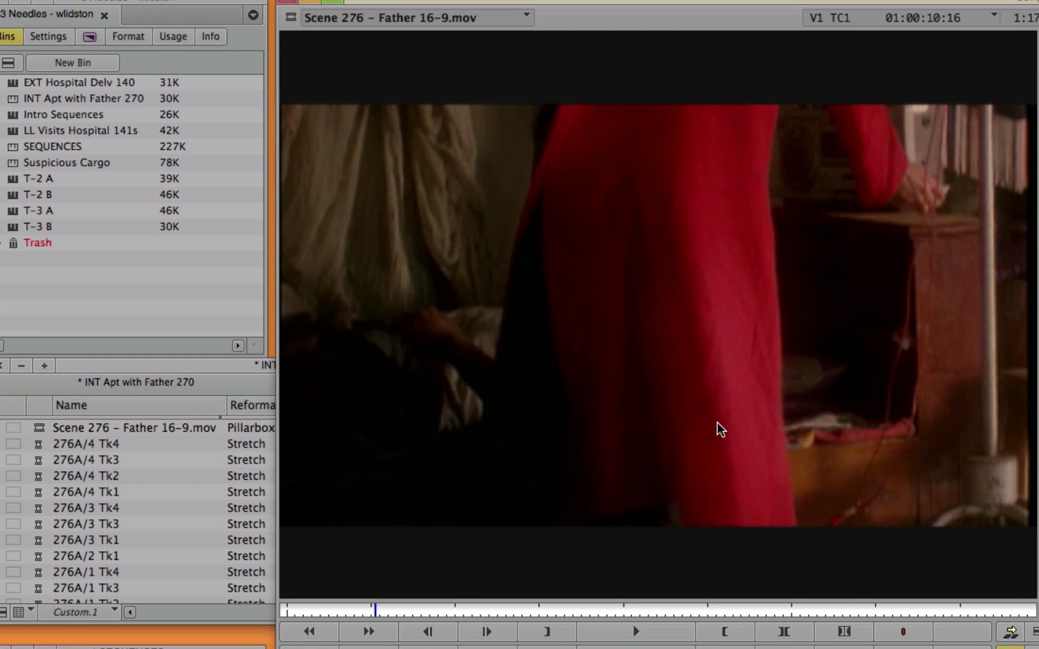
# - Try Center Crop as the Scene 276 clip's Reformat setting and view it in the viewer
pyautogui.click(257, 391)
pyautogui.click(278, 431)
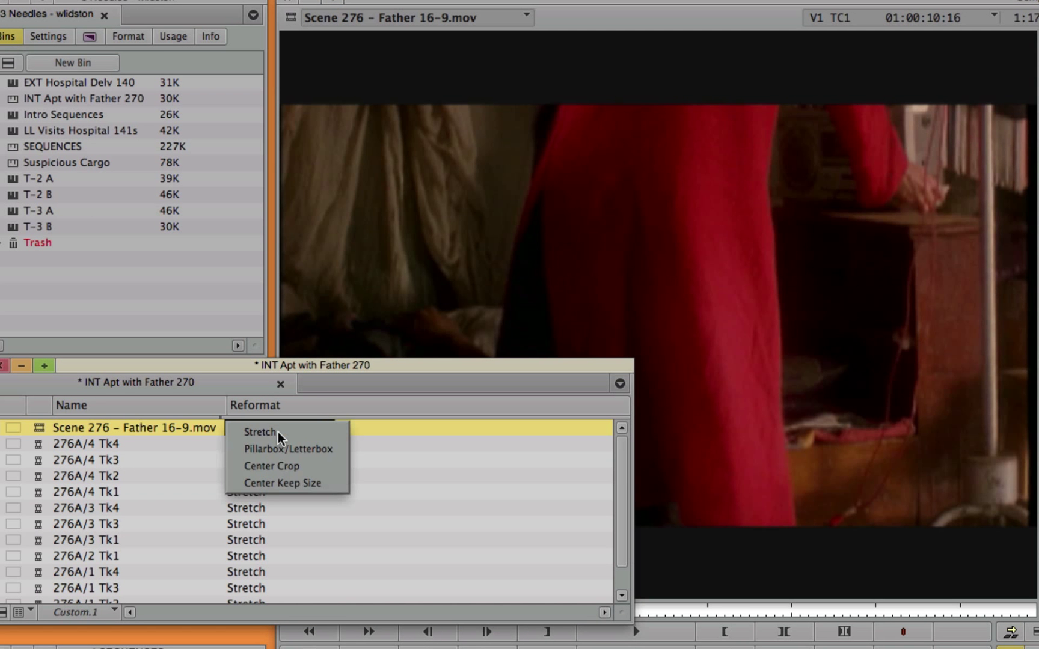
pyautogui.click(308, 468)
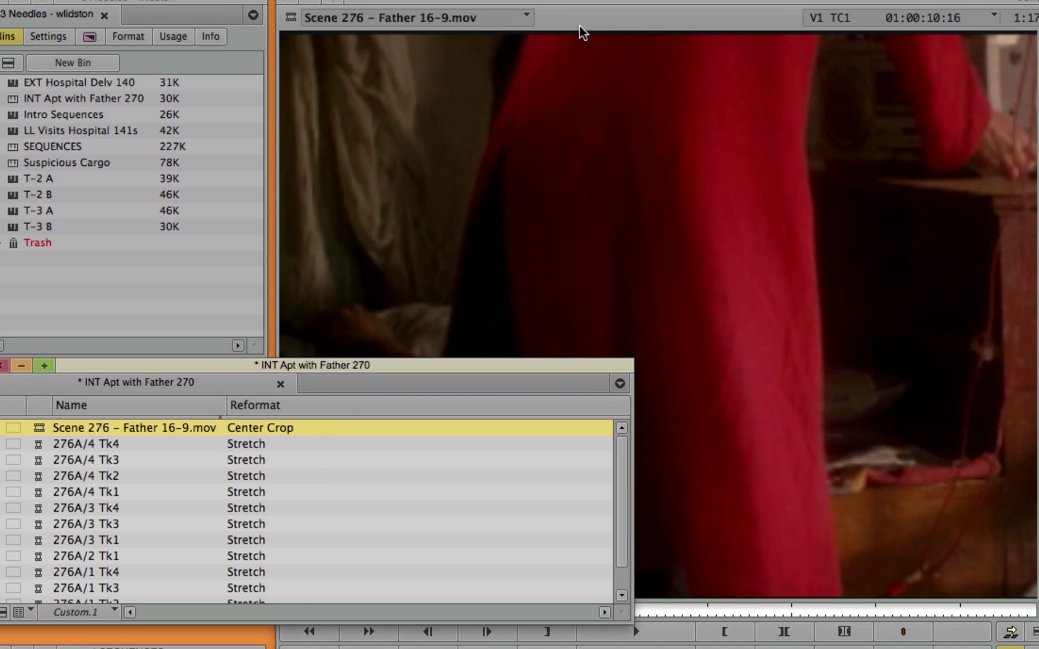
pyautogui.click(665, 350)
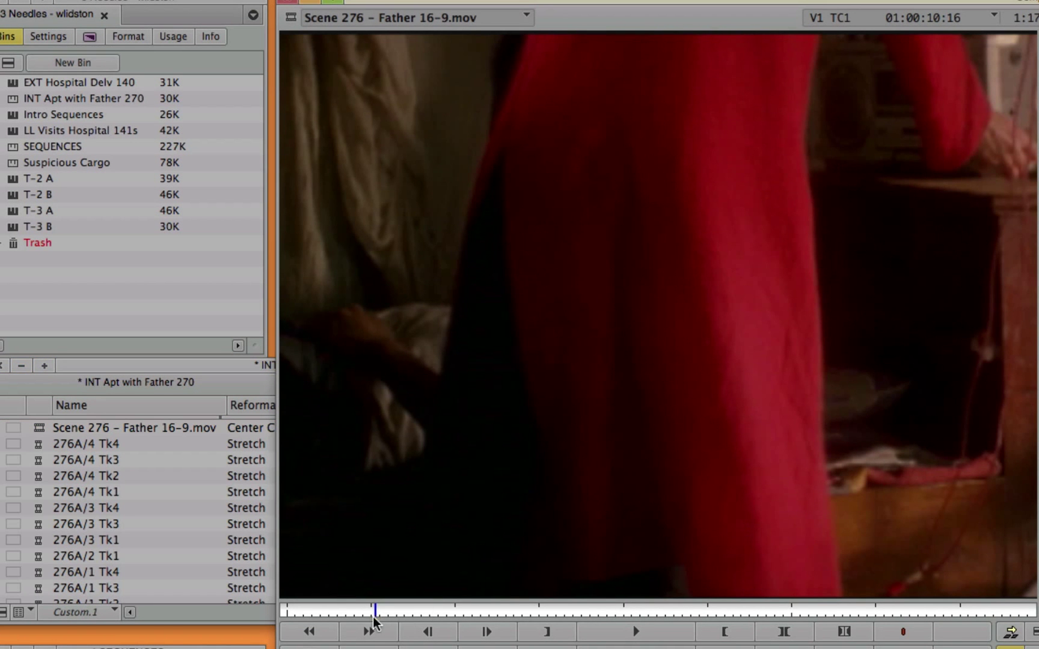
# - Scrub the Source to 01:00:17:07, the woman holding a baby, and compare bin and viewer
pyautogui.click(394, 610)
pyautogui.moveTo(406, 612); pyautogui.dragTo(432, 610)
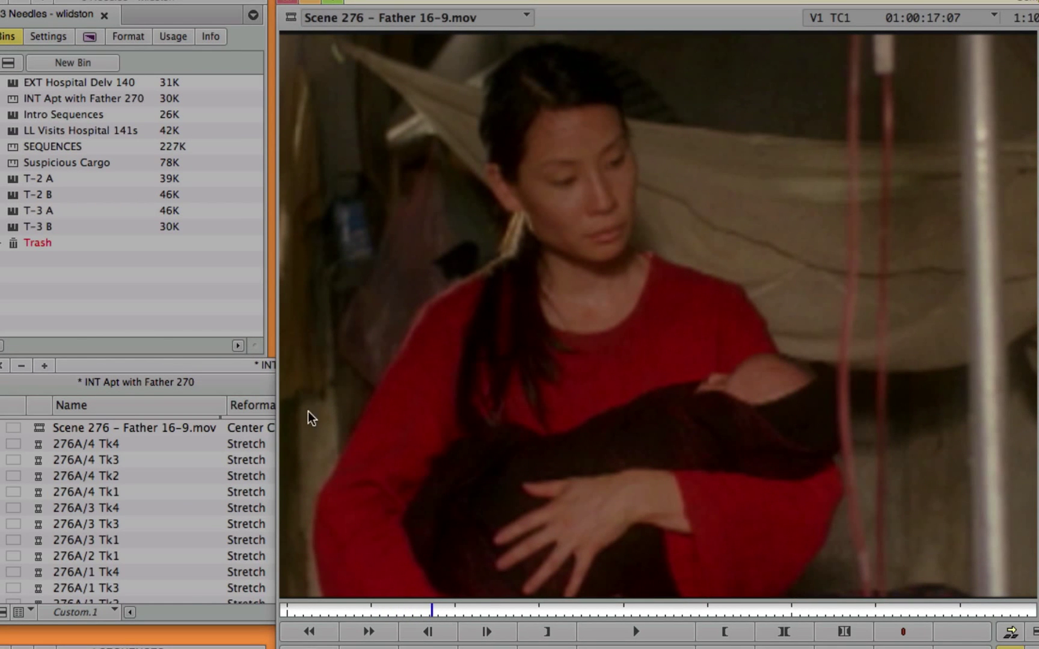
pyautogui.click(252, 389)
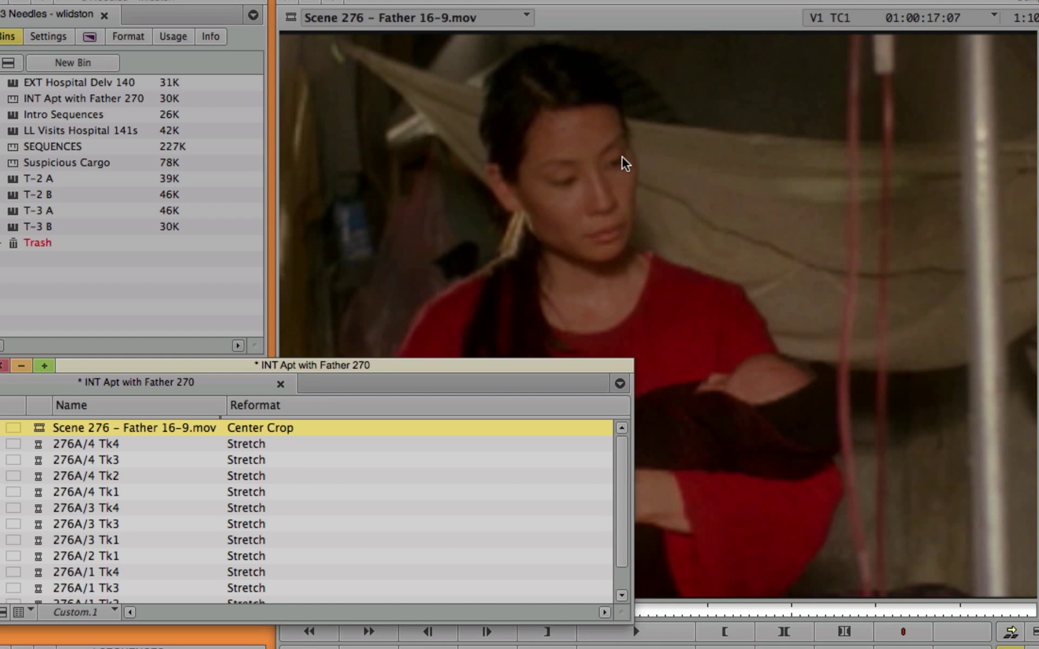
pyautogui.click(618, 163)
pyautogui.click(244, 364)
pyautogui.click(293, 409)
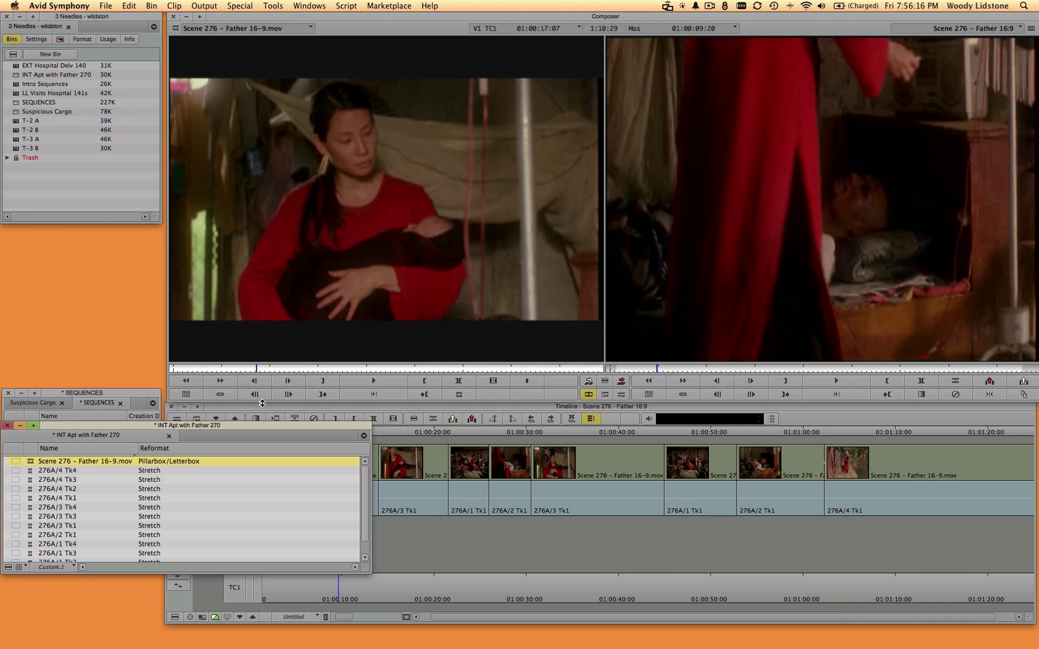
# - Center-crop the Scene 276 clip and look at it in the source viewer
pyautogui.click(149, 464)
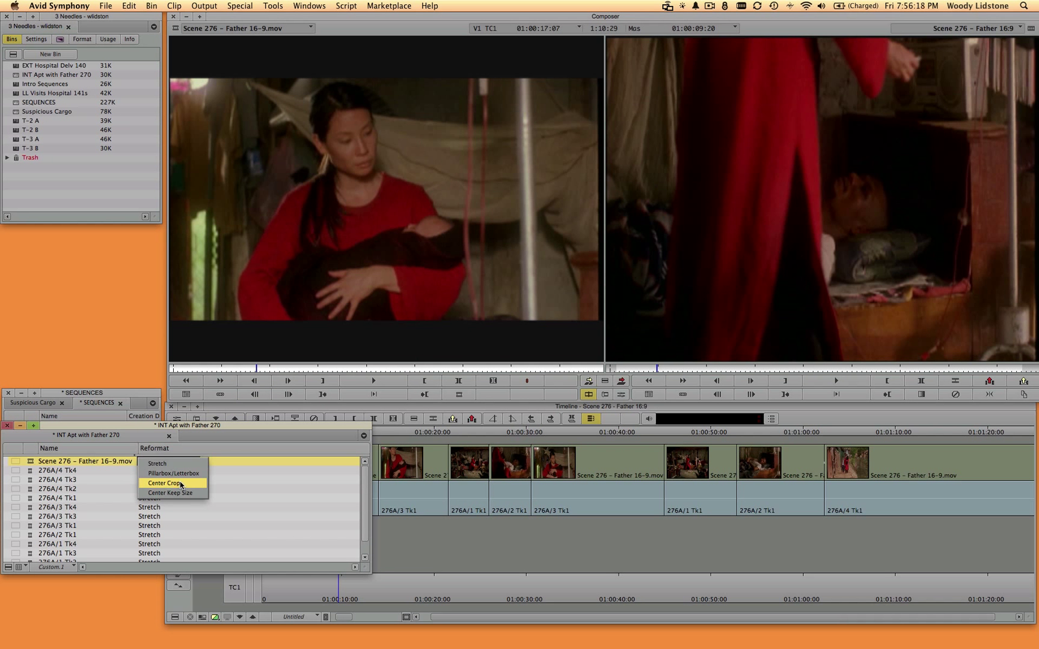
pyautogui.click(174, 483)
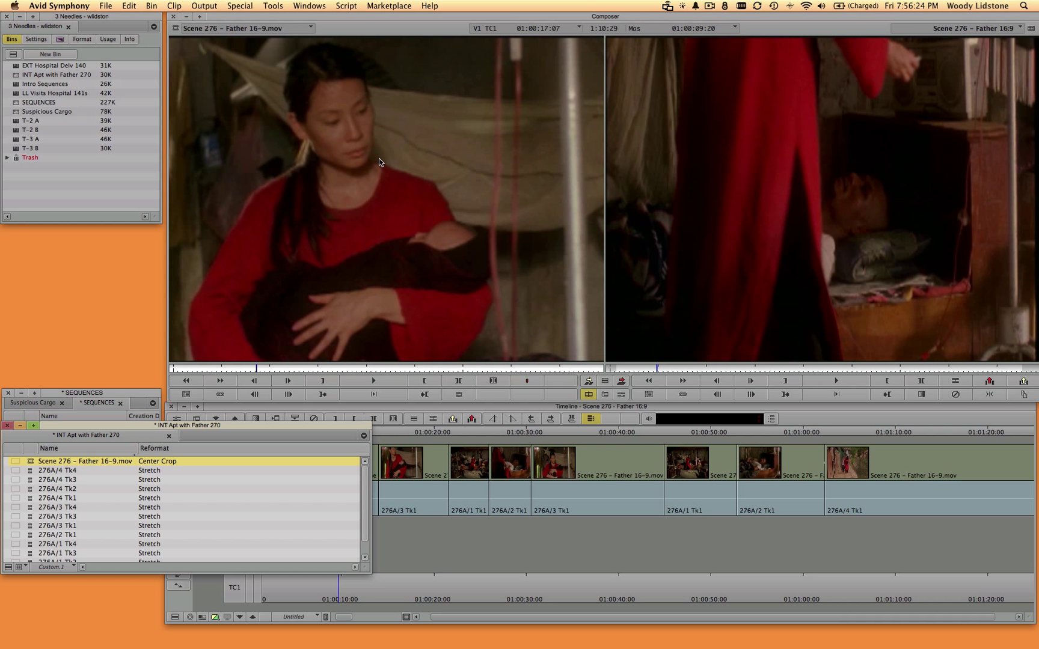
pyautogui.click(571, 157)
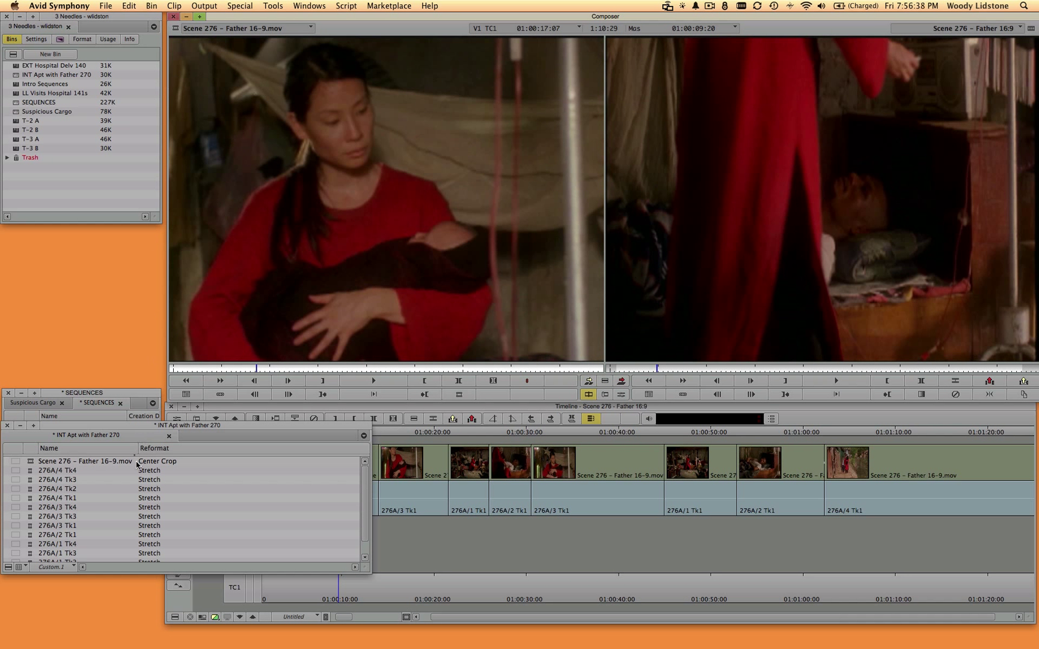
# - Cycle the clip through Pillarbox/Letterbox, Stretch and Center Crop, ending on Center Crop
pyautogui.click(154, 465)
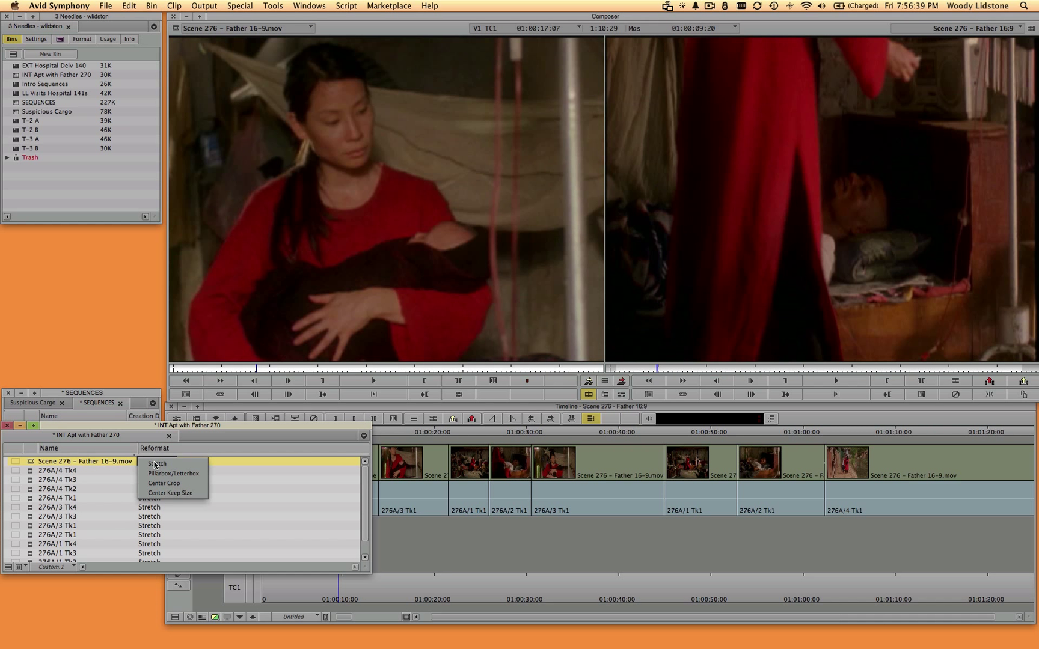
pyautogui.click(197, 474)
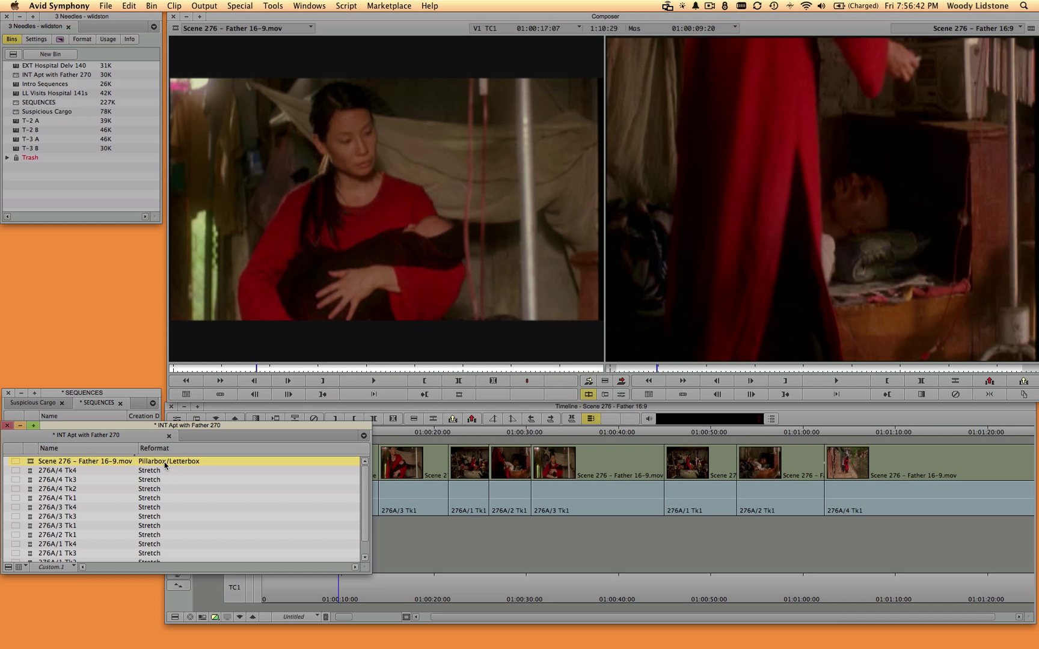
pyautogui.click(165, 465)
pyautogui.click(164, 464)
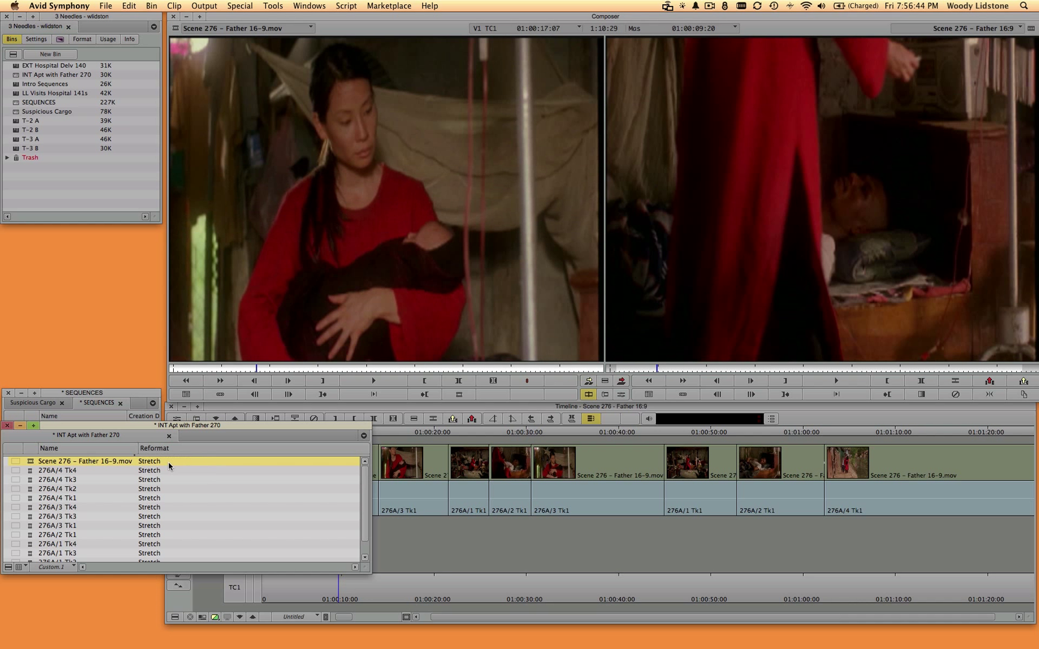
pyautogui.click(149, 465)
pyautogui.click(167, 483)
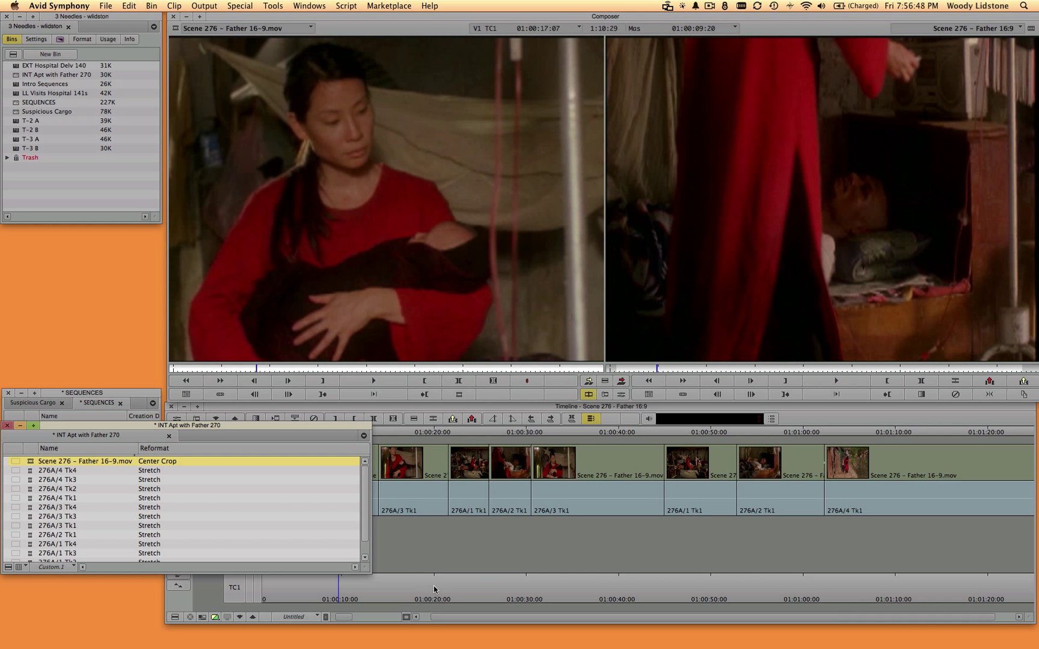
pyautogui.click(362, 213)
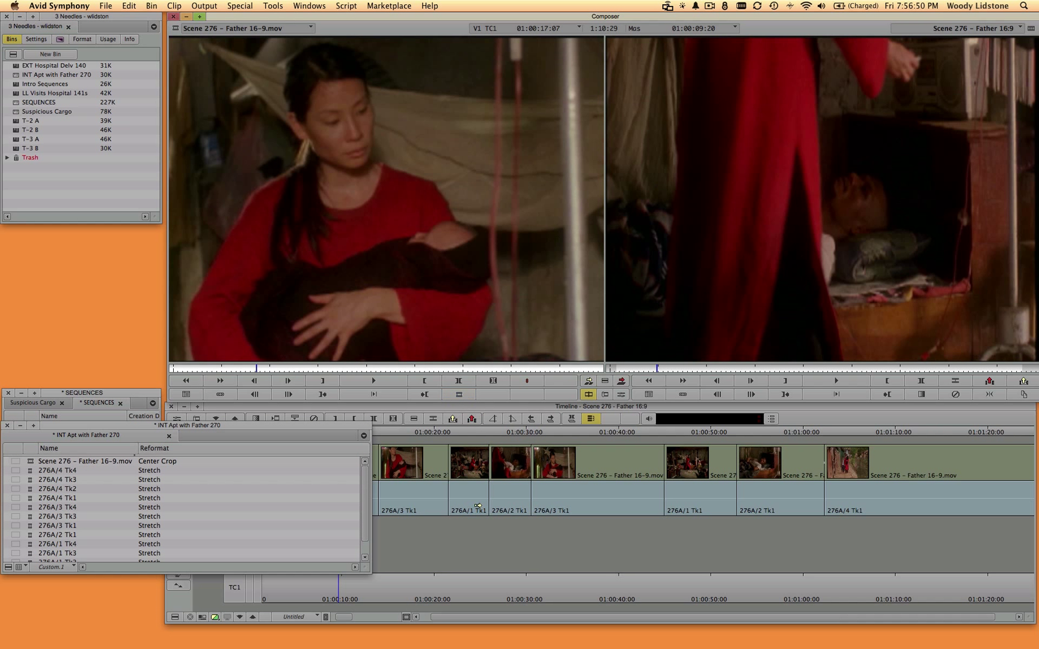
# - Park the sequence position at 01:00:15:18 on the timecode track
pyautogui.click(465, 585)
pyautogui.click(475, 580)
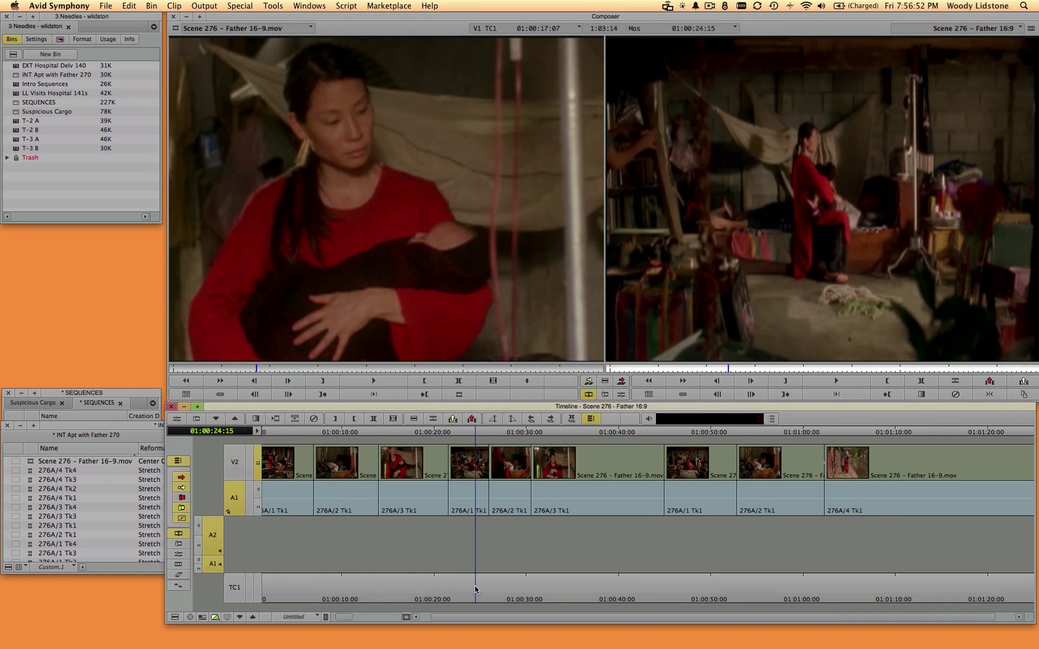
pyautogui.click(423, 577)
pyautogui.click(393, 572)
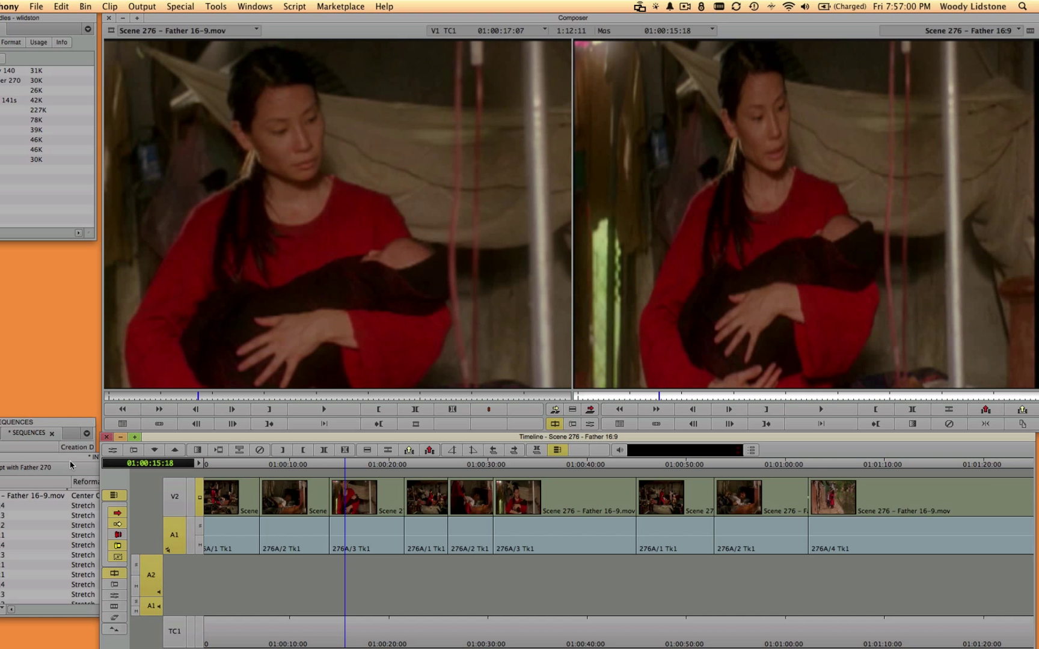
# - Set the Scene 276 clip's Reformat back to Pillarbox/Letterbox in the INT Apt with Father 270 bin
pyautogui.click(91, 467)
pyautogui.click(87, 498)
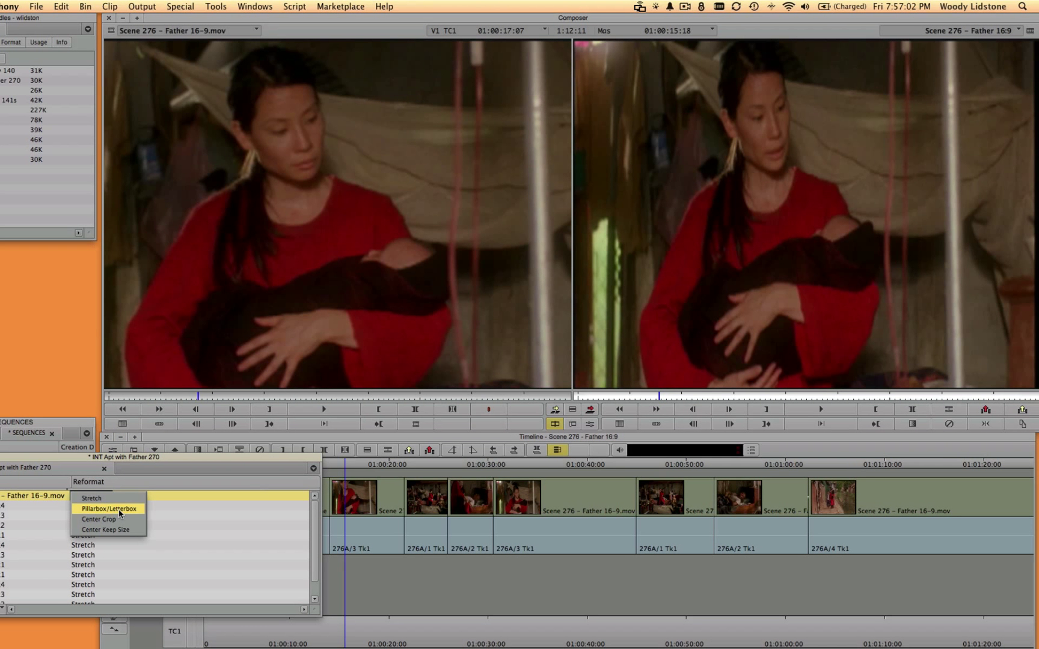
pyautogui.click(119, 508)
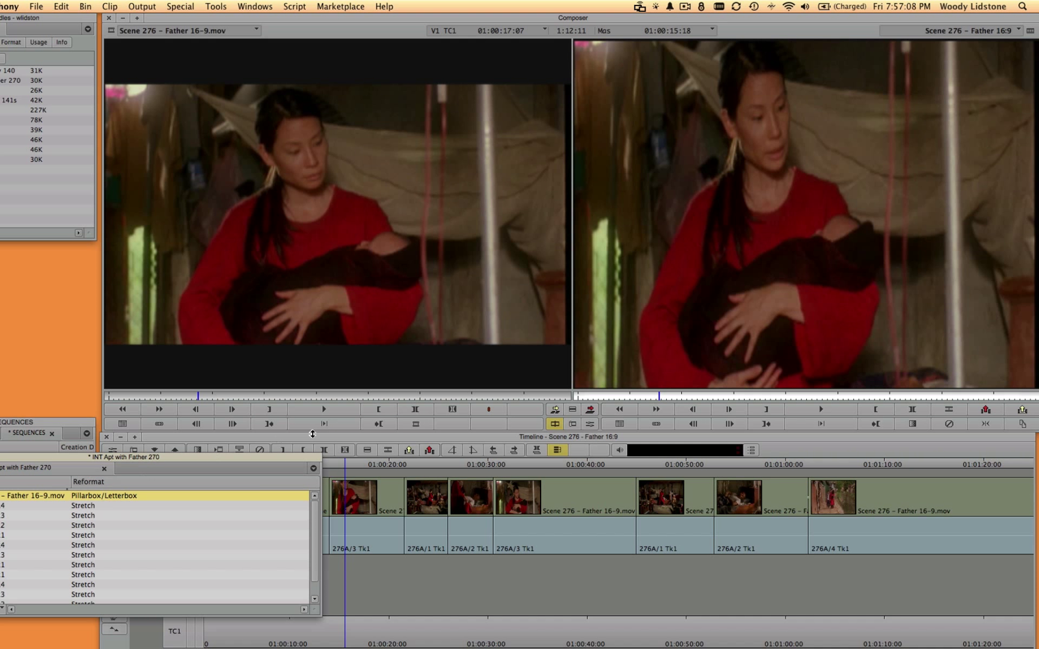
pyautogui.click(349, 444)
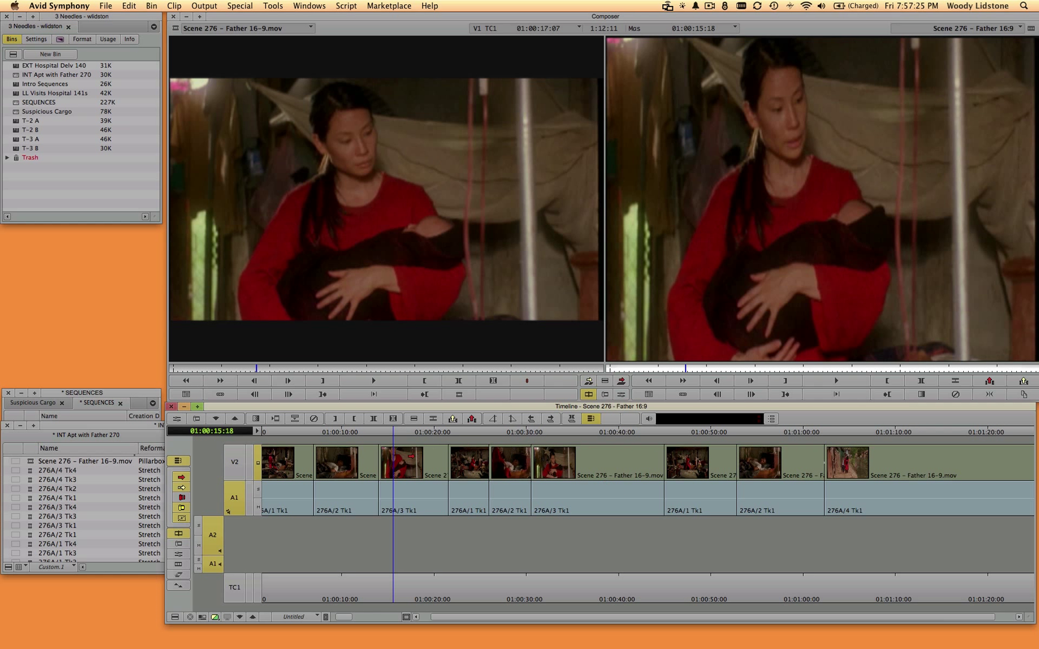
pyautogui.click(138, 426)
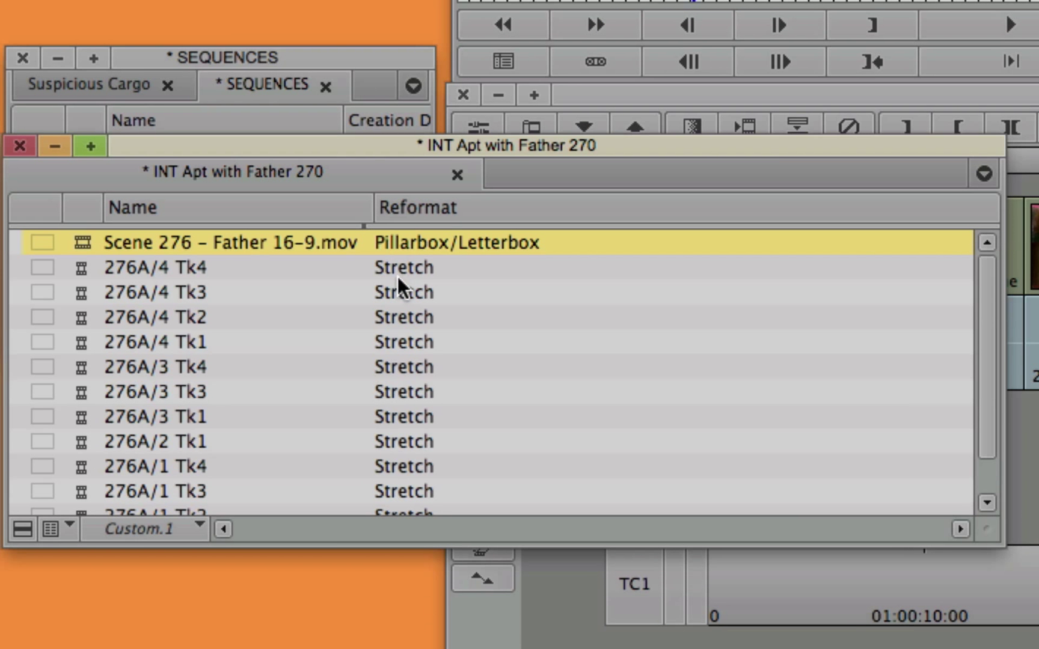
# - Set 276A/4 Tk2, 276A/3 Tk3, then all bin clips via Cmd+A to Pillarbox/Letterbox
pyautogui.click(150, 486)
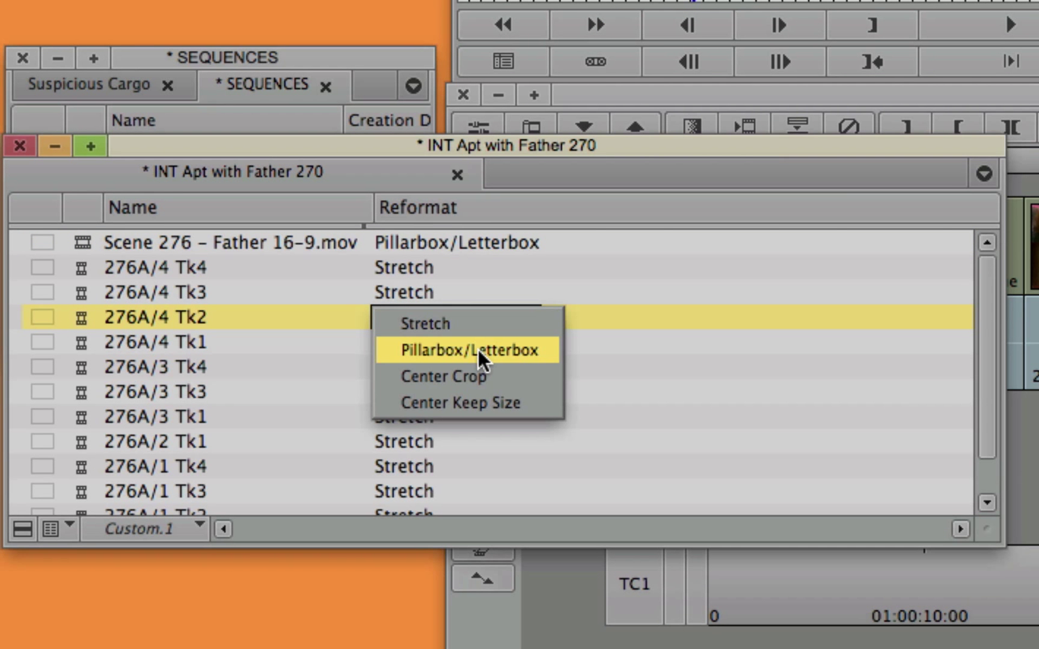
pyautogui.click(178, 501)
pyautogui.click(399, 391)
pyautogui.click(492, 426)
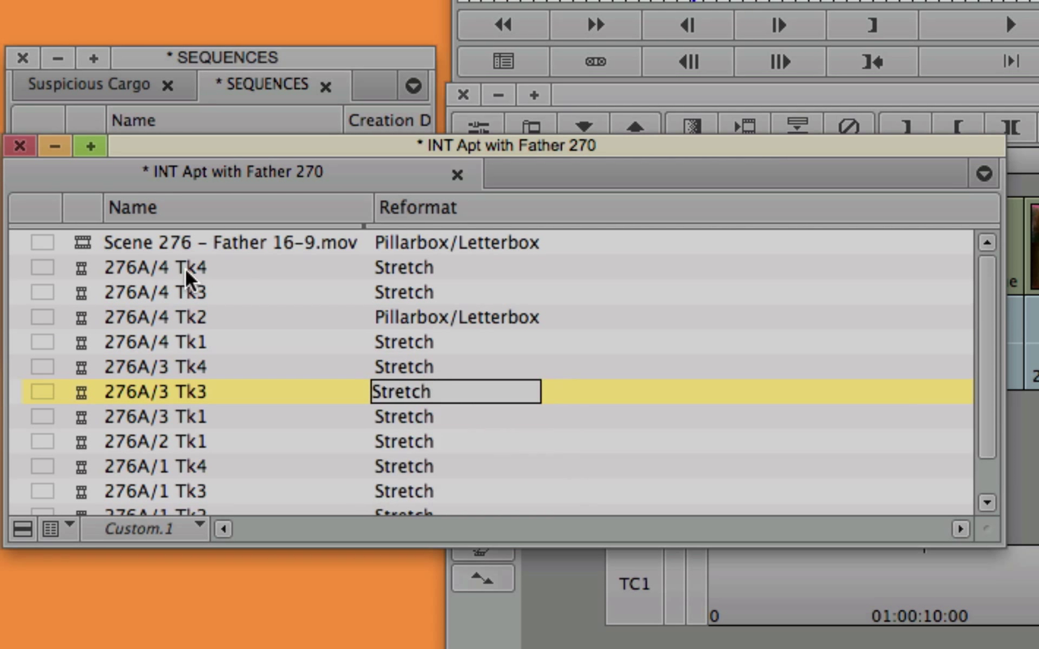
pyautogui.press('super+a')
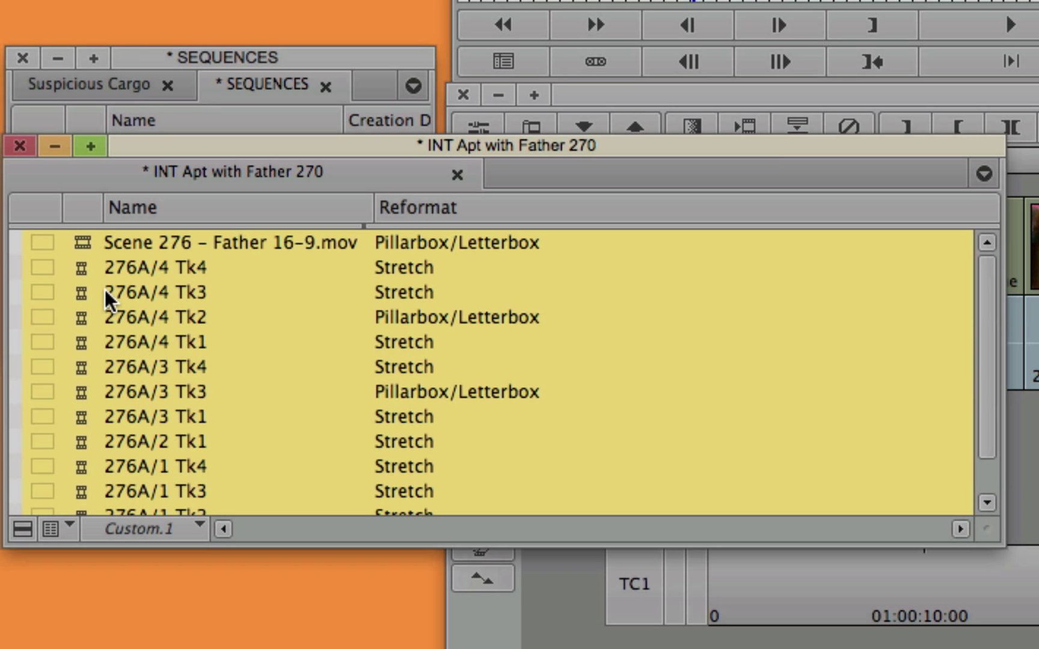
pyautogui.click(401, 268)
pyautogui.click(505, 297)
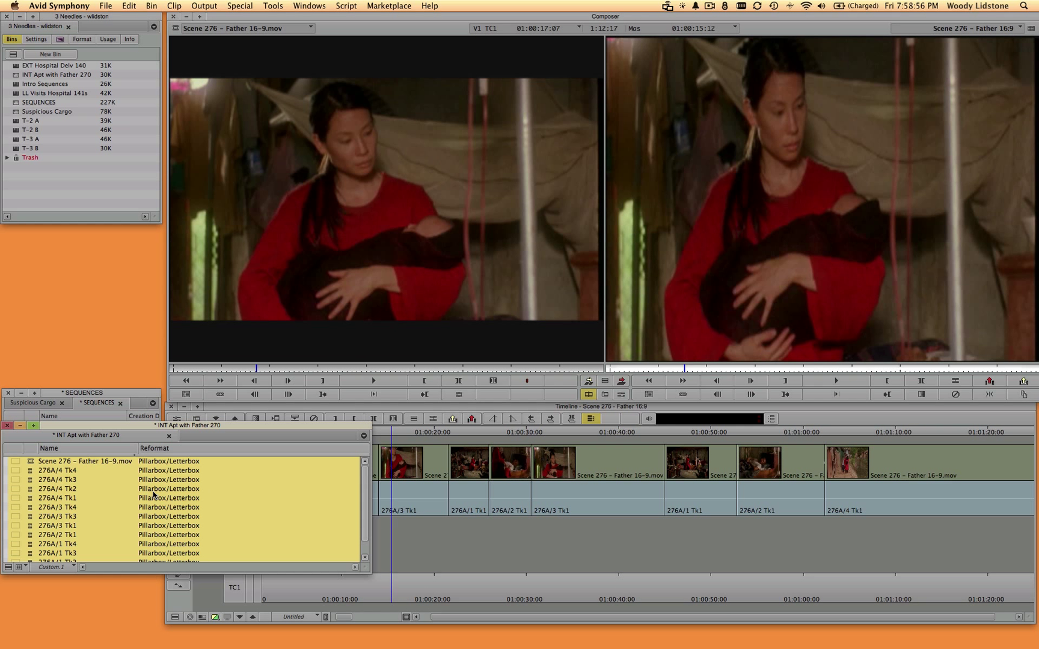
# - Refresh the Scene 276 – Father 16:9 sequence via Clip > Refresh Sequence > Reformatting Options
pyautogui.click(602, 559)
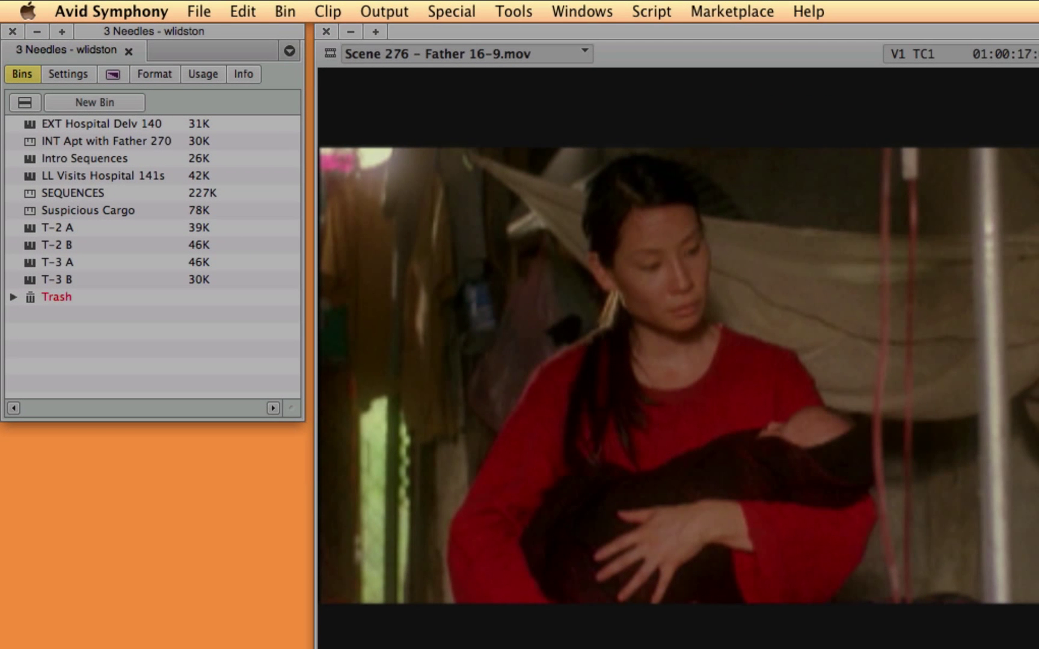
pyautogui.click(351, 10)
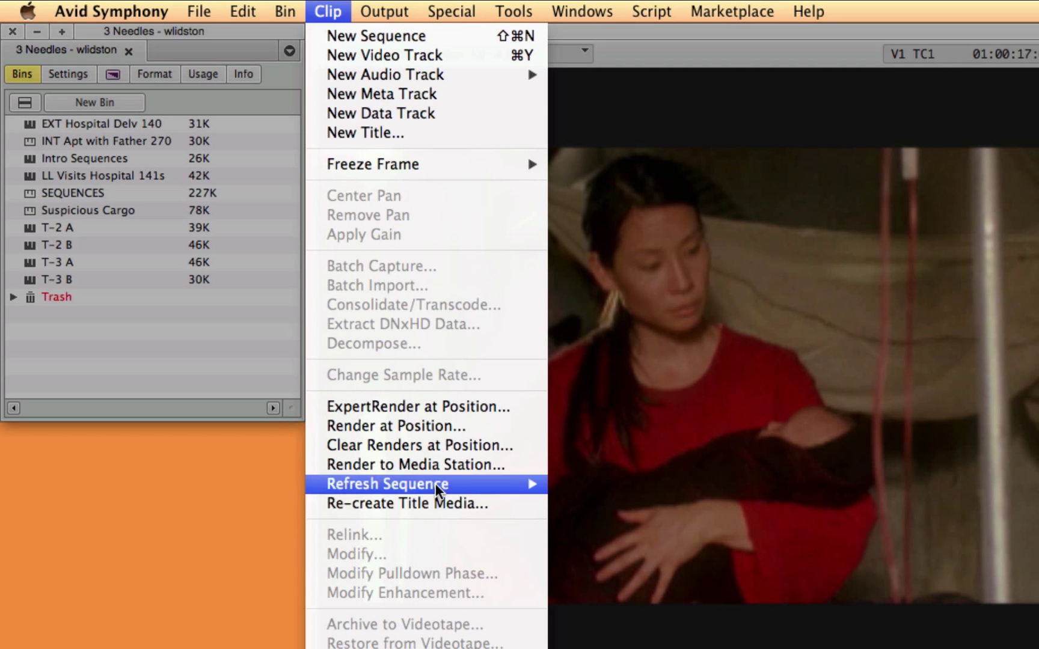
pyautogui.moveTo(437, 487)
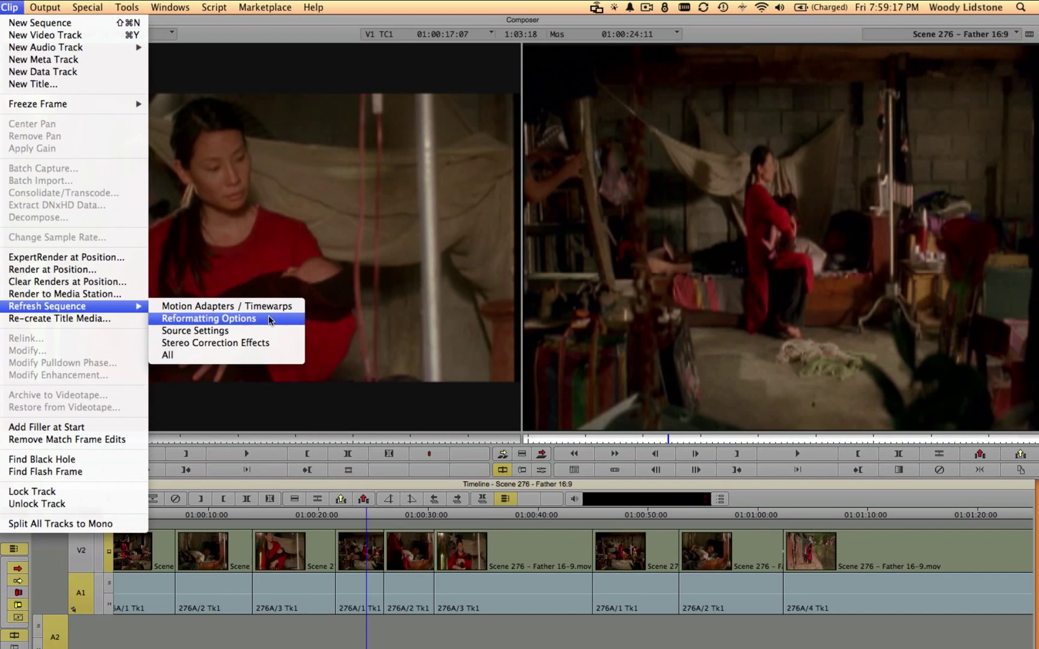
pyautogui.click(741, 507)
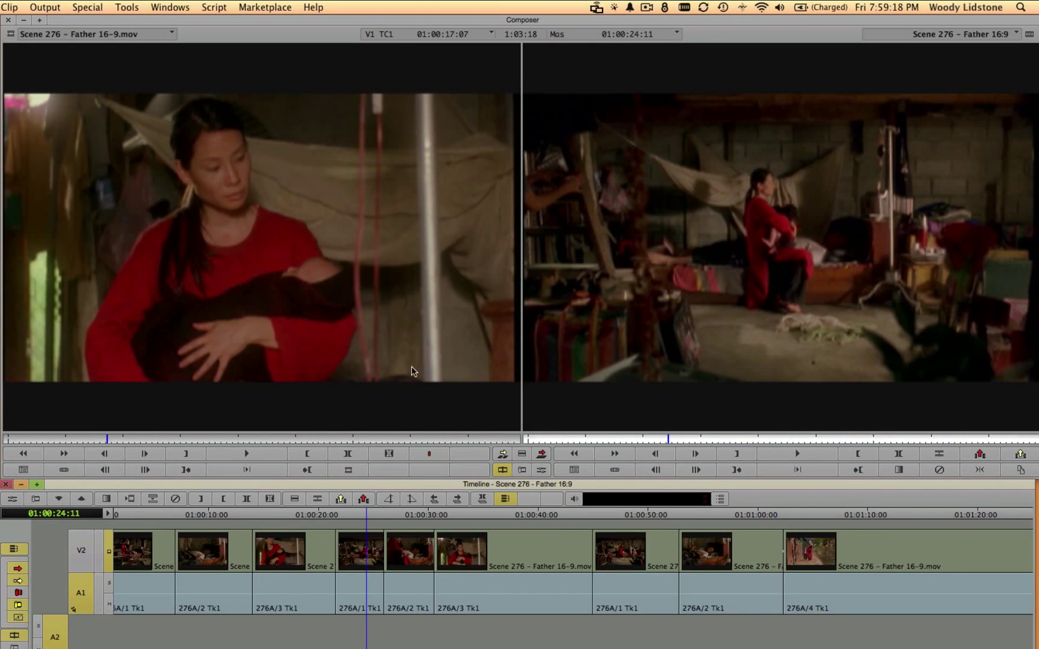
# - Shuttle through the sequence with L and J to check the letterboxed framing, ending at 01:00:24:18
pyautogui.press('l')
pyautogui.press('l')
pyautogui.press('l')
pyautogui.press('l')
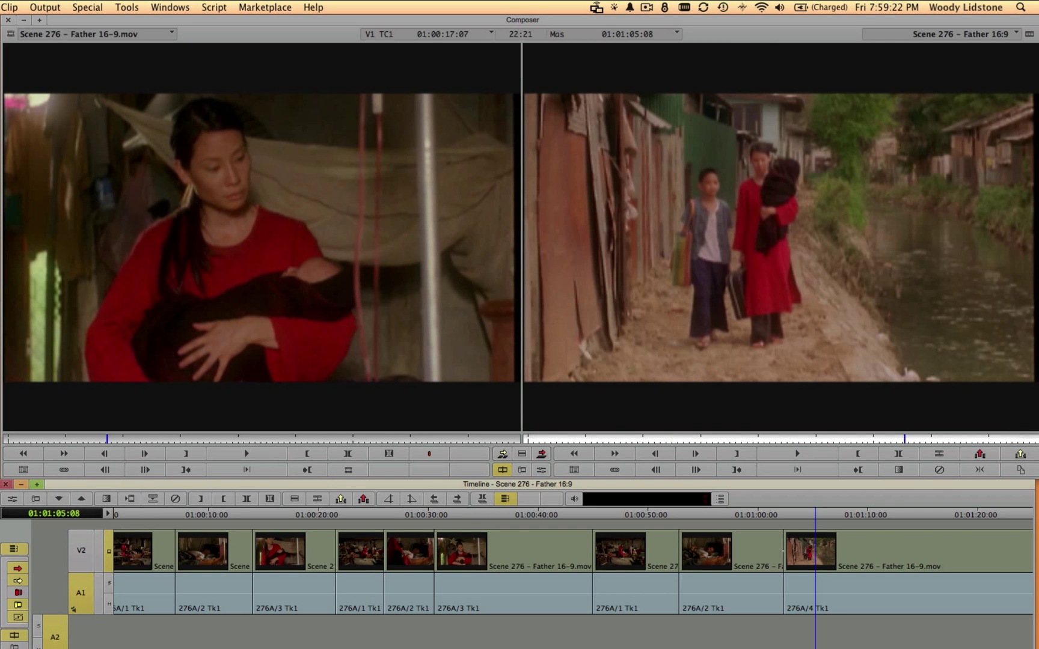
pyautogui.press('j')
pyautogui.press('j')
pyautogui.press('j')
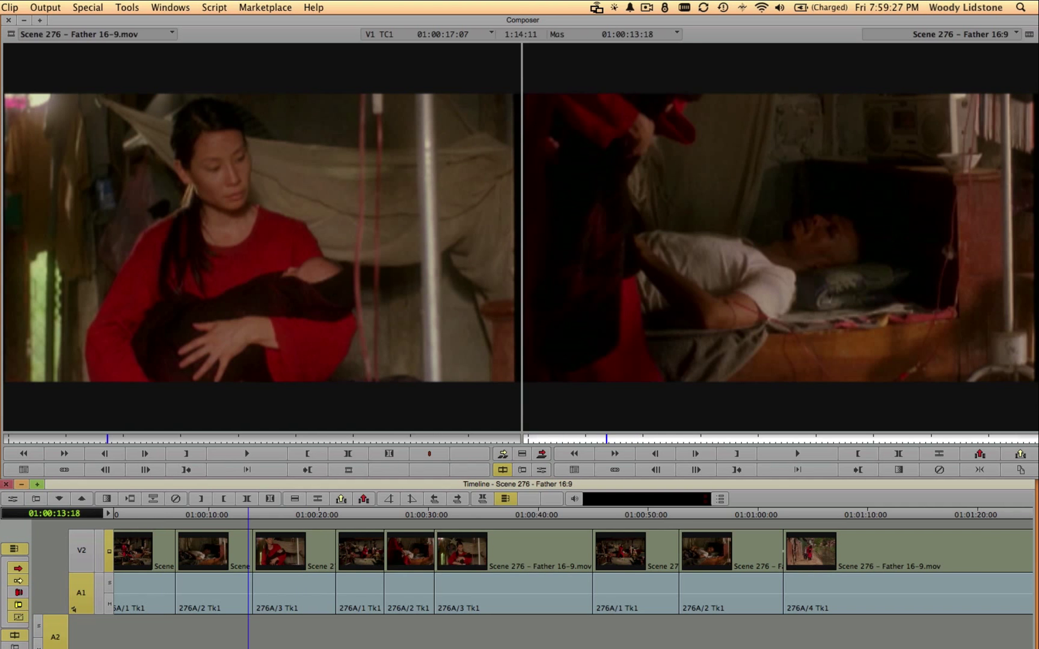
pyautogui.press('l')
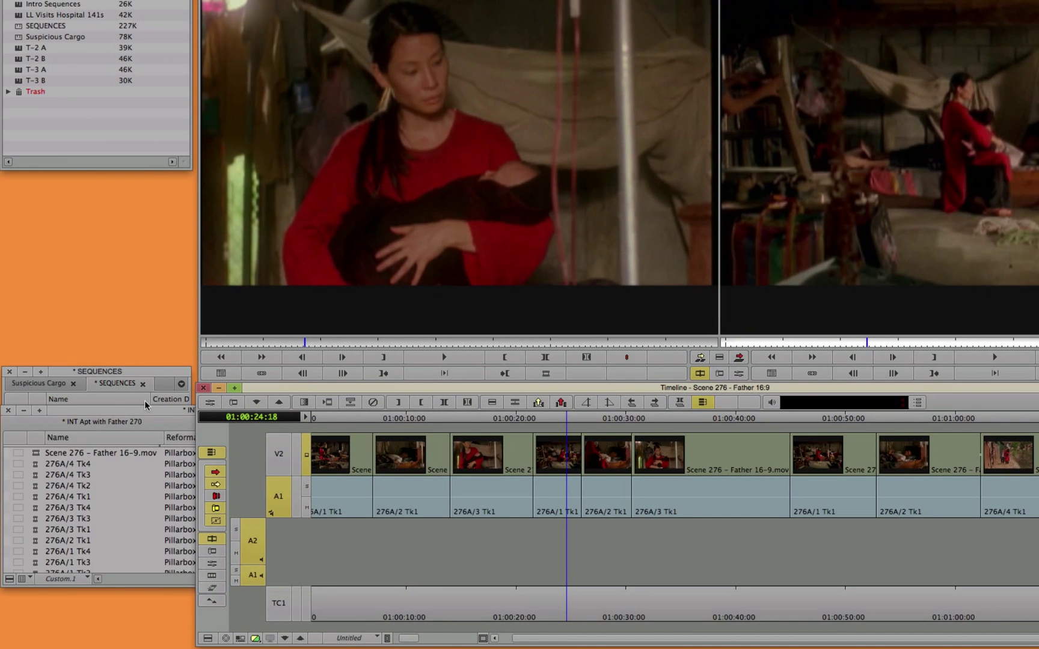
pyautogui.click(175, 419)
pyautogui.click(186, 486)
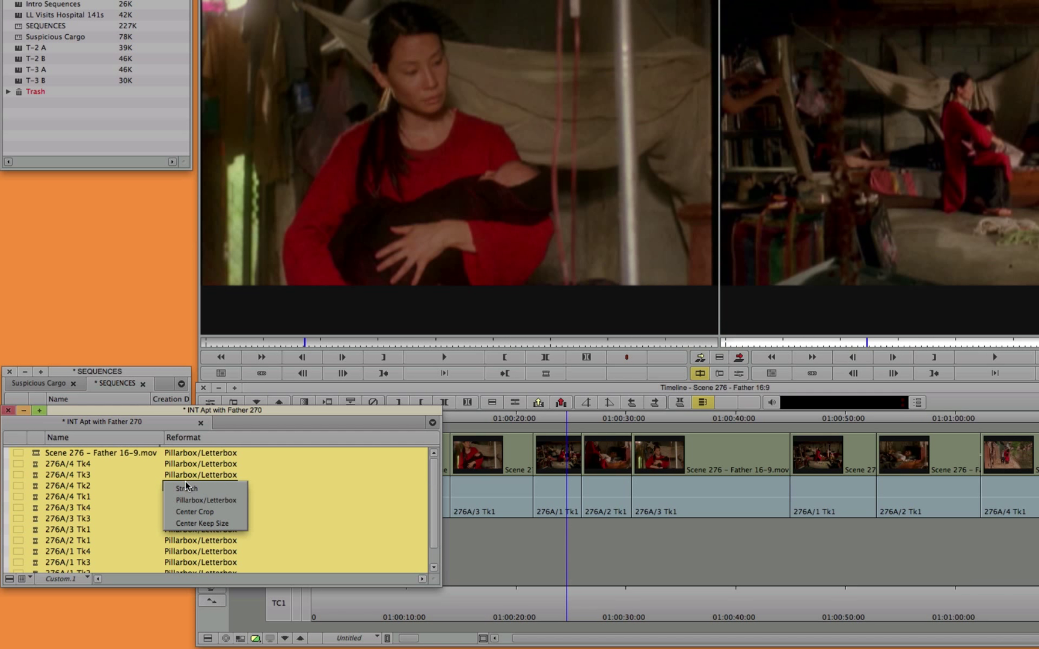
pyautogui.click(279, 496)
pyautogui.click(187, 490)
pyautogui.click(41, 481)
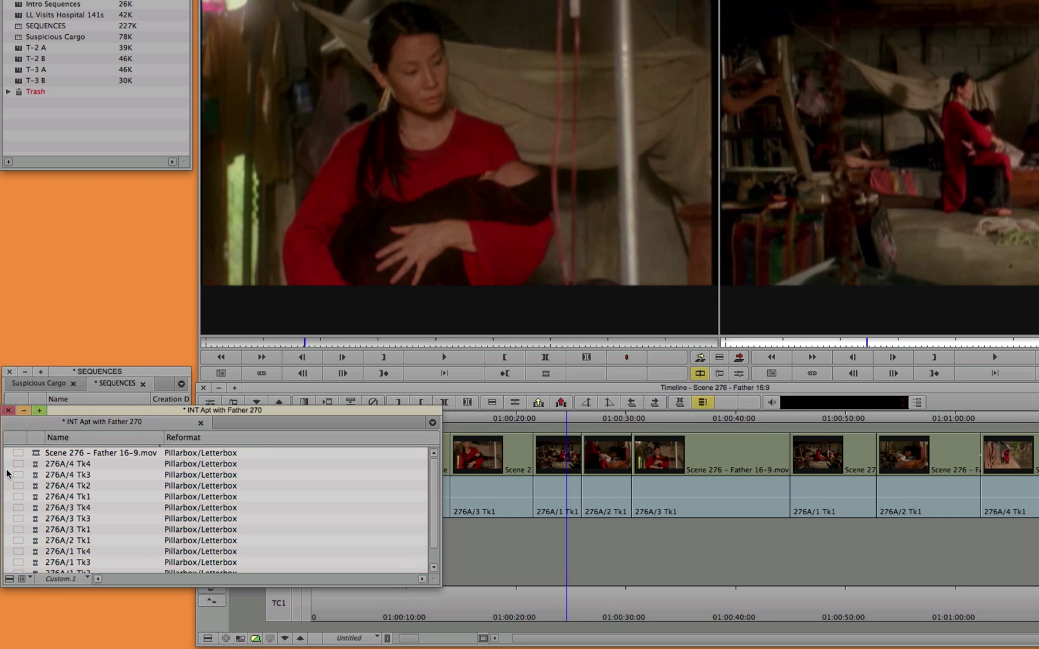
pyautogui.click(197, 478)
pyautogui.click(235, 490)
pyautogui.moveTo(537, 607); pyautogui.dragTo(664, 599)
# - Duplicate the 16:9 sequence and rename the copy 'Scene 276 – Father 16:9 Letterboxed in 4:3 Frame'
pyautogui.click(663, 599)
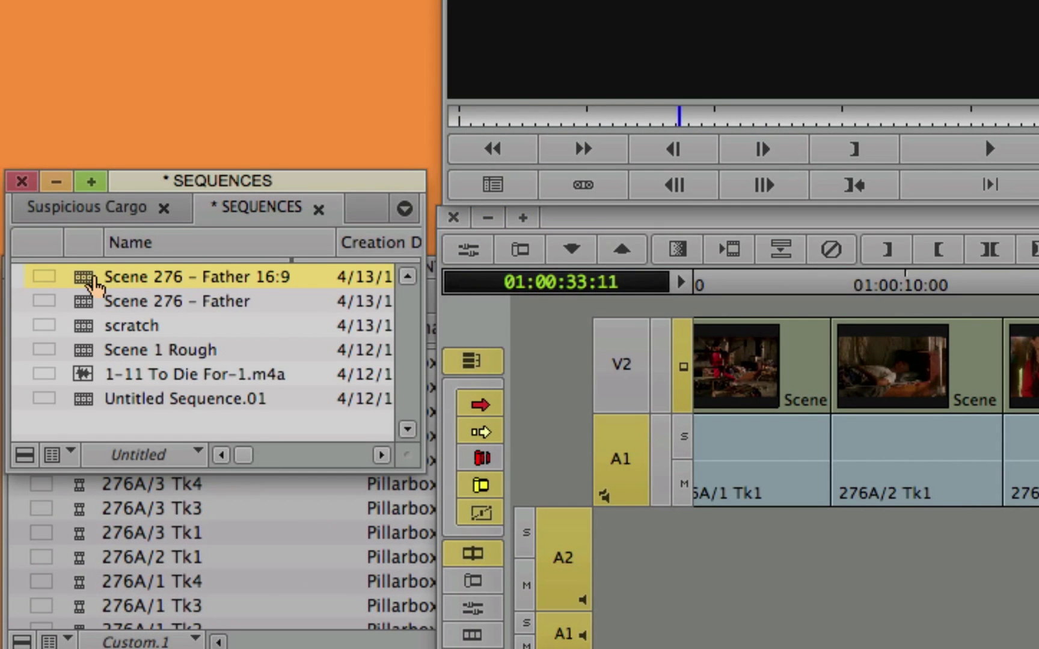
pyautogui.press('super+d')
pyautogui.click(203, 276)
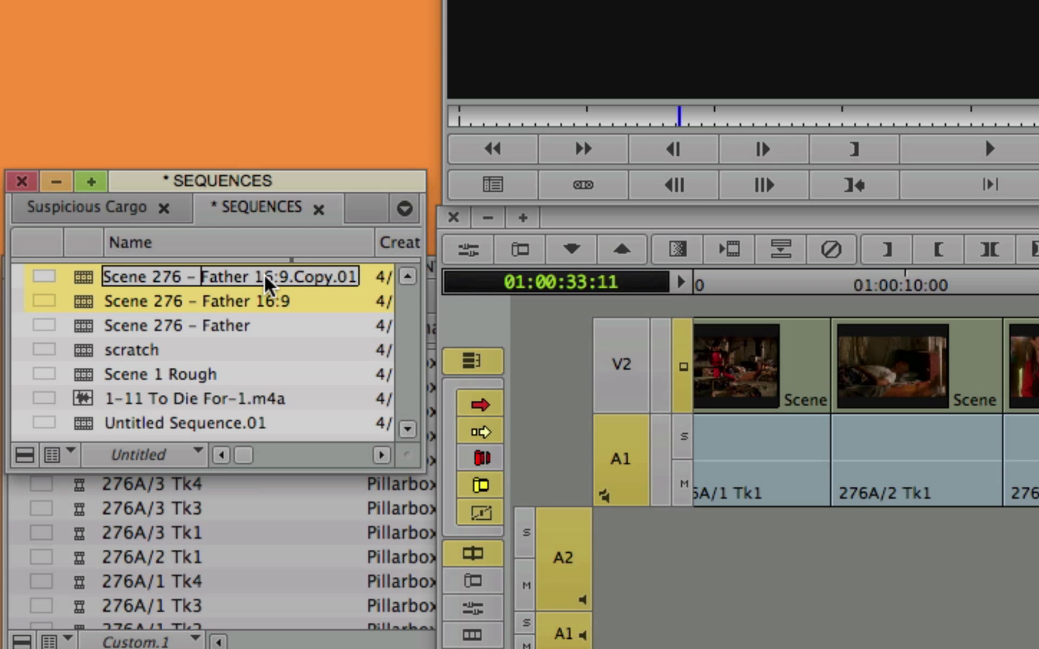
pyautogui.click(265, 278)
pyautogui.moveTo(290, 280); pyautogui.dragTo(385, 287)
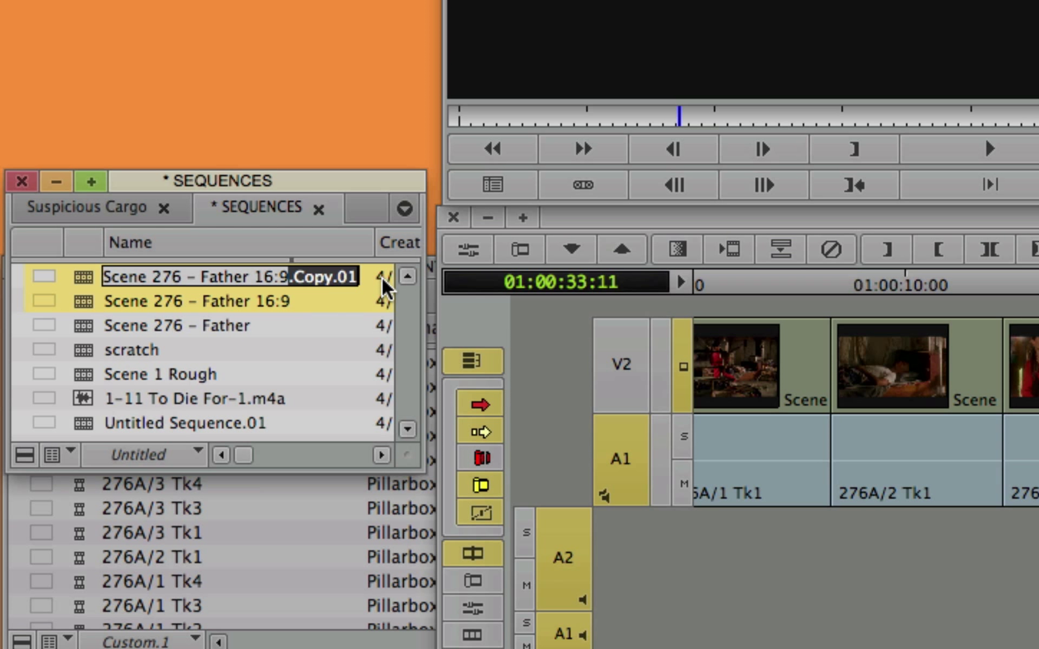
pyautogui.write('Lett')
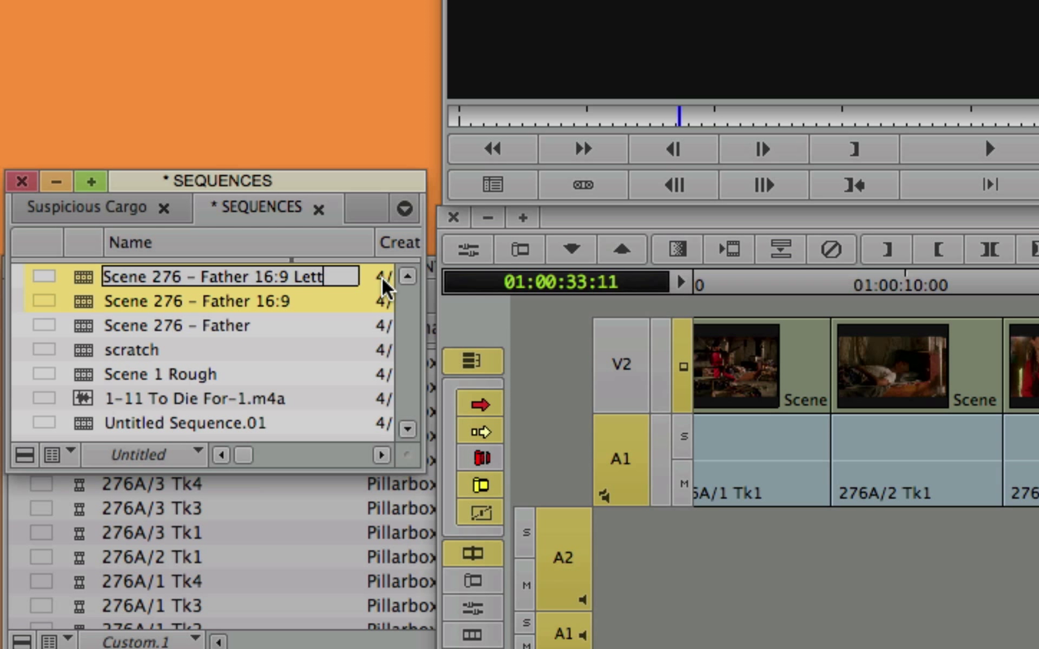
pyautogui.write('erboxed in ')
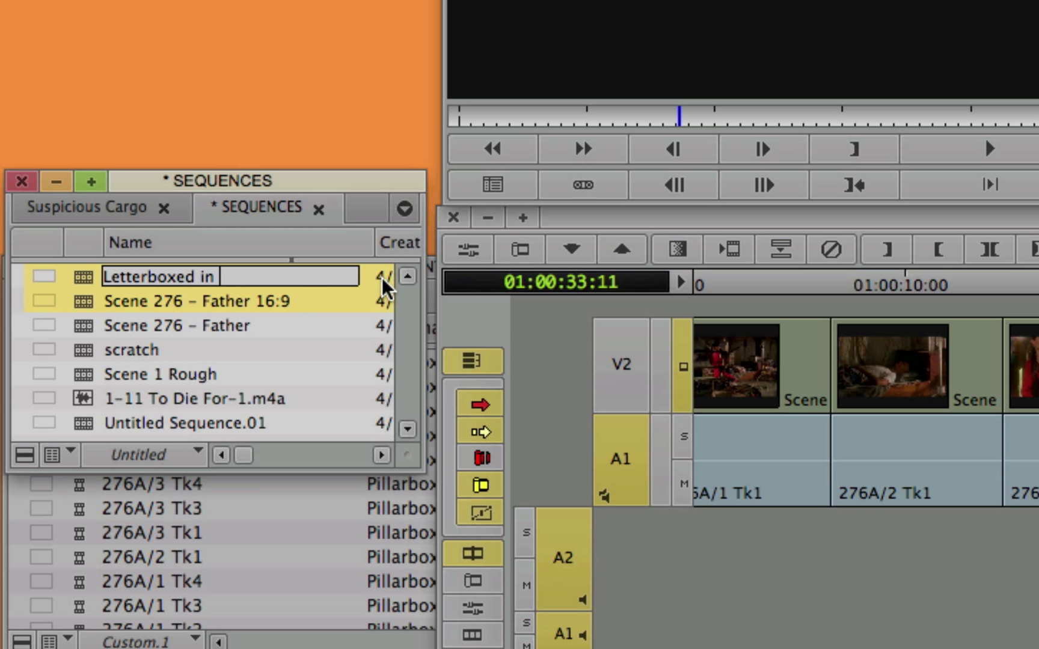
pyautogui.write('4:3 Frame')
pyautogui.press('Return')
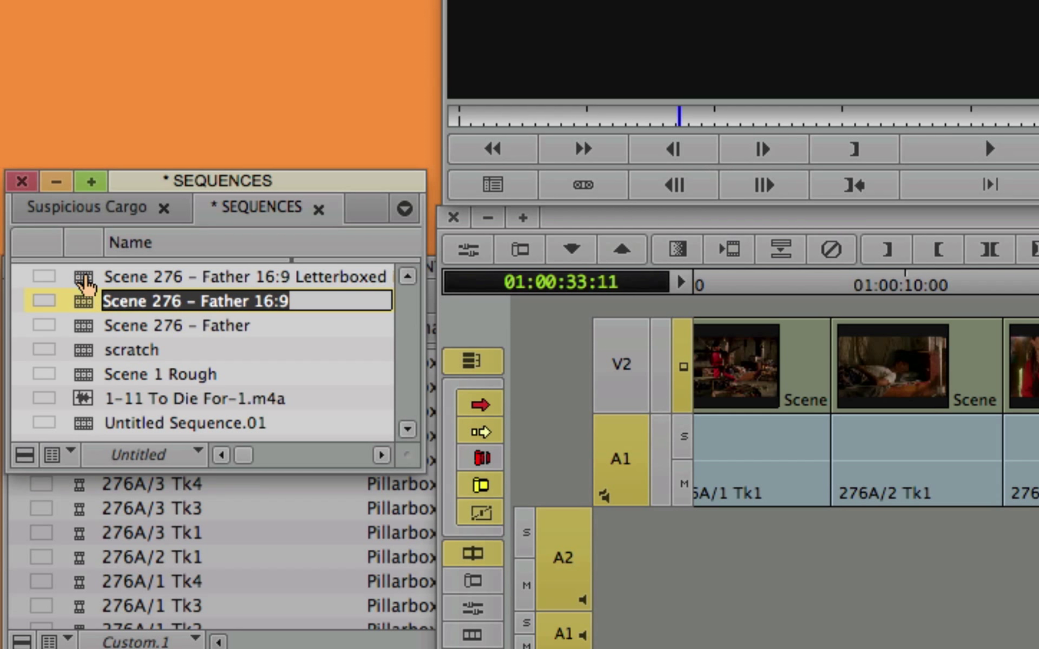
# - Duplicate the Letterboxed sequence and rename it 'Scene 276 – Father 16:9 Cropped in 4:3 Frame'
pyautogui.click(84, 278)
pyautogui.press('super+d')
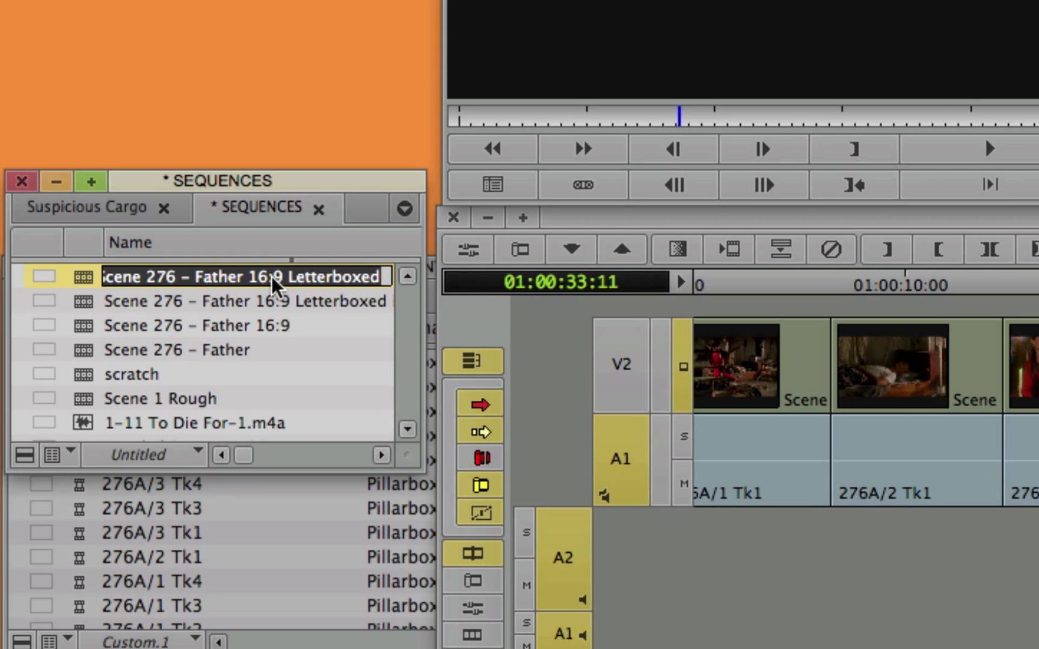
pyautogui.click(286, 278)
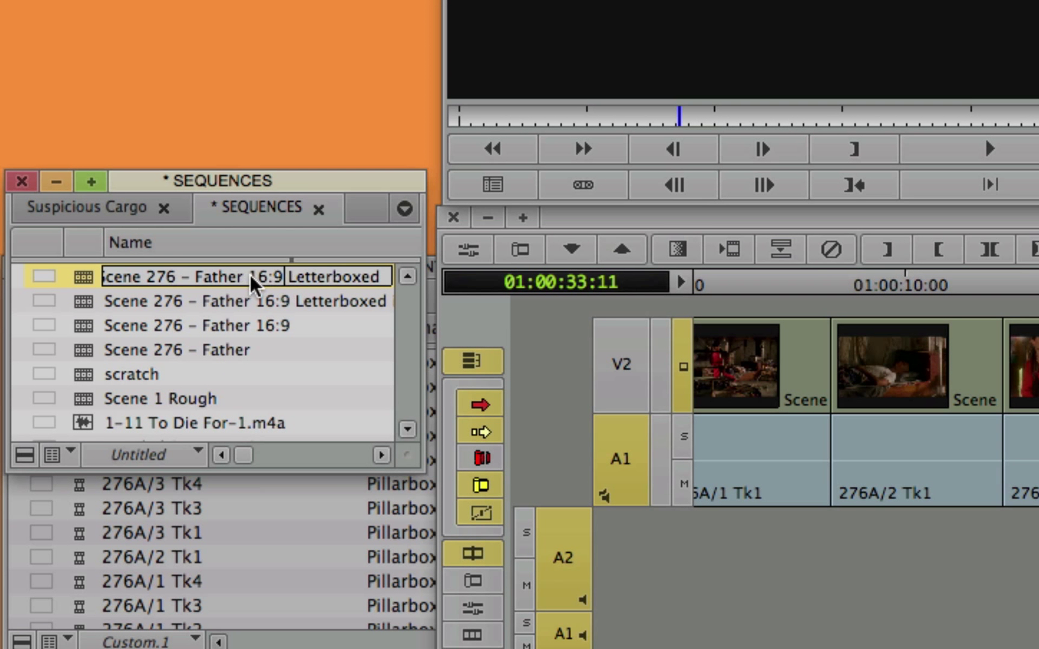
pyautogui.moveTo(283, 288); pyautogui.dragTo(509, 305)
pyautogui.press('BackSpace')
pyautogui.write('Cropped in 4:3 Frame')
pyautogui.press('Return')
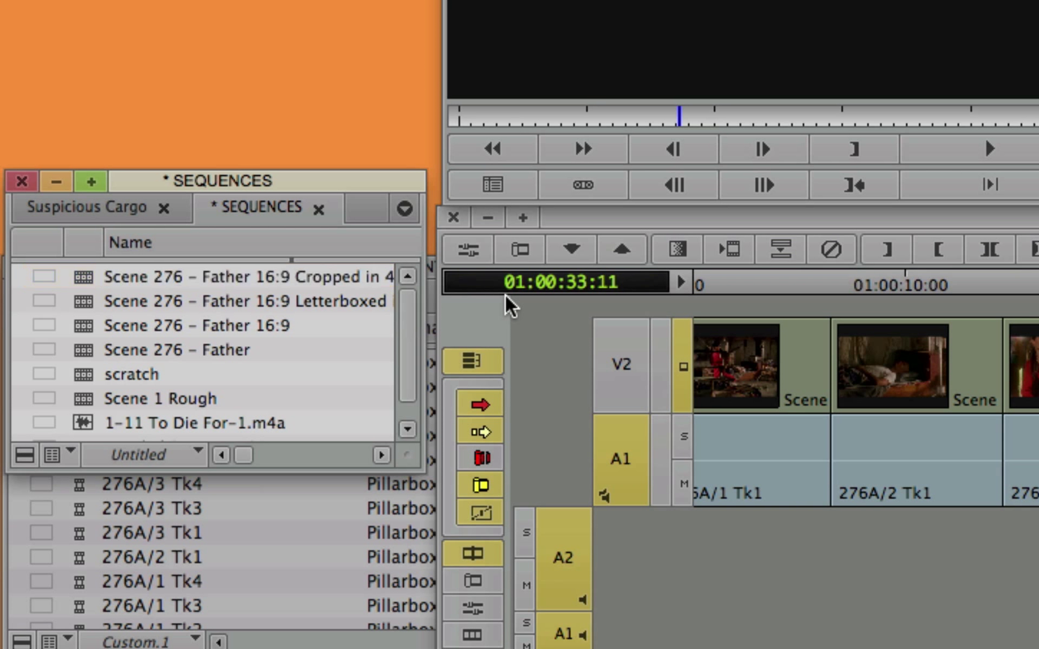
pyautogui.moveTo(398, 186); pyautogui.dragTo(429, 0)
# - Load the Cropped in 4:3 Frame sequence and set all INT Apt with Father 270 clips to Center Crop
pyautogui.click(112, 18)
pyautogui.doubleClick(112, 17)
pyautogui.click(341, 267)
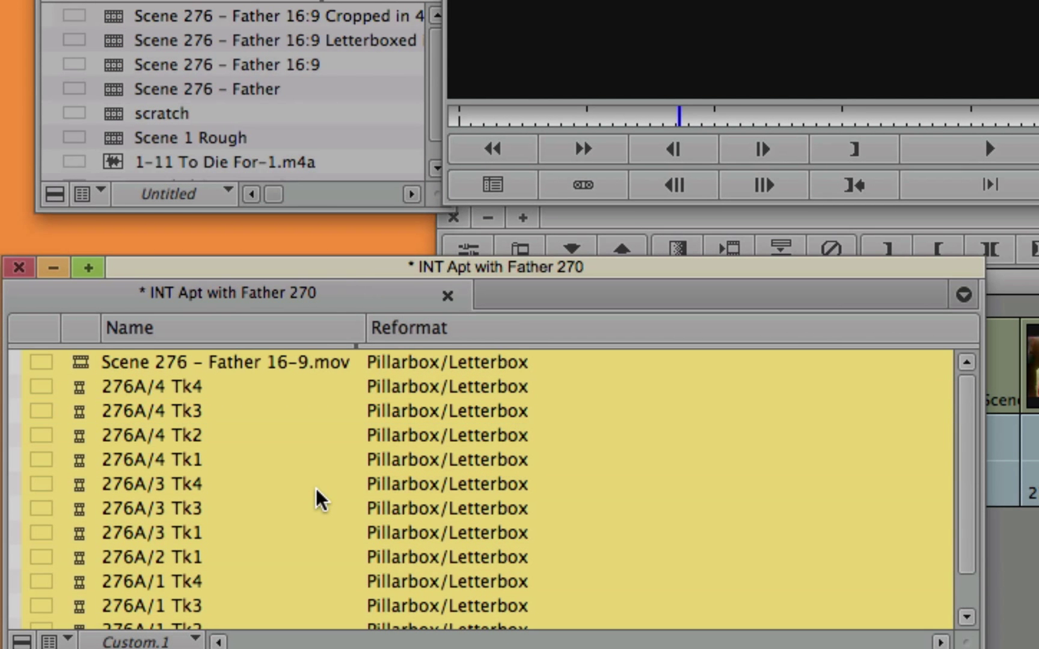
pyautogui.click(475, 411)
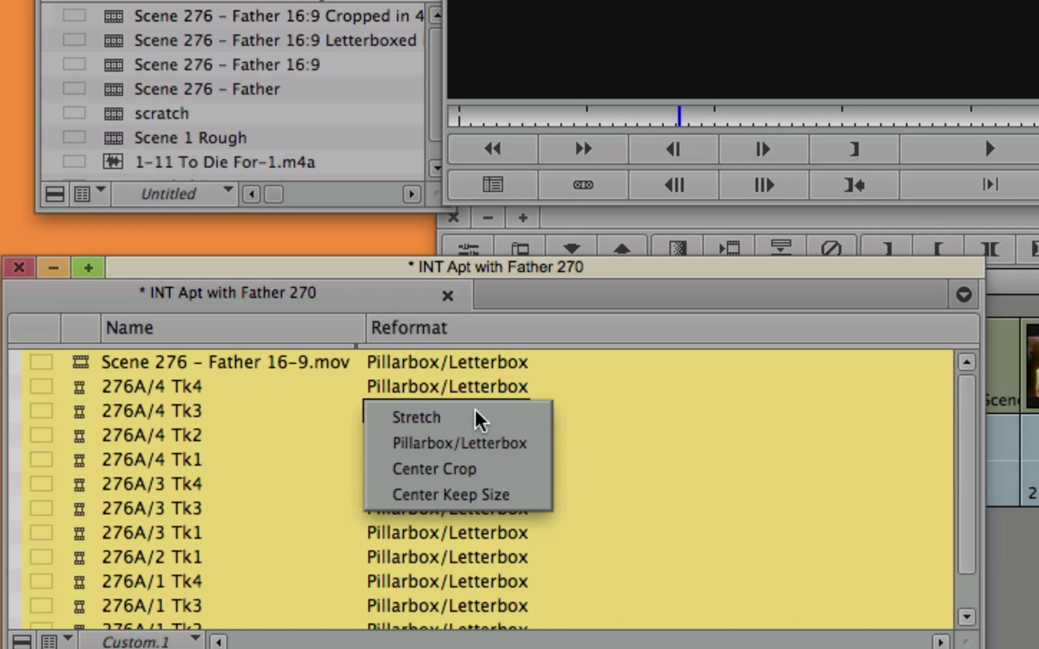
pyautogui.click(502, 469)
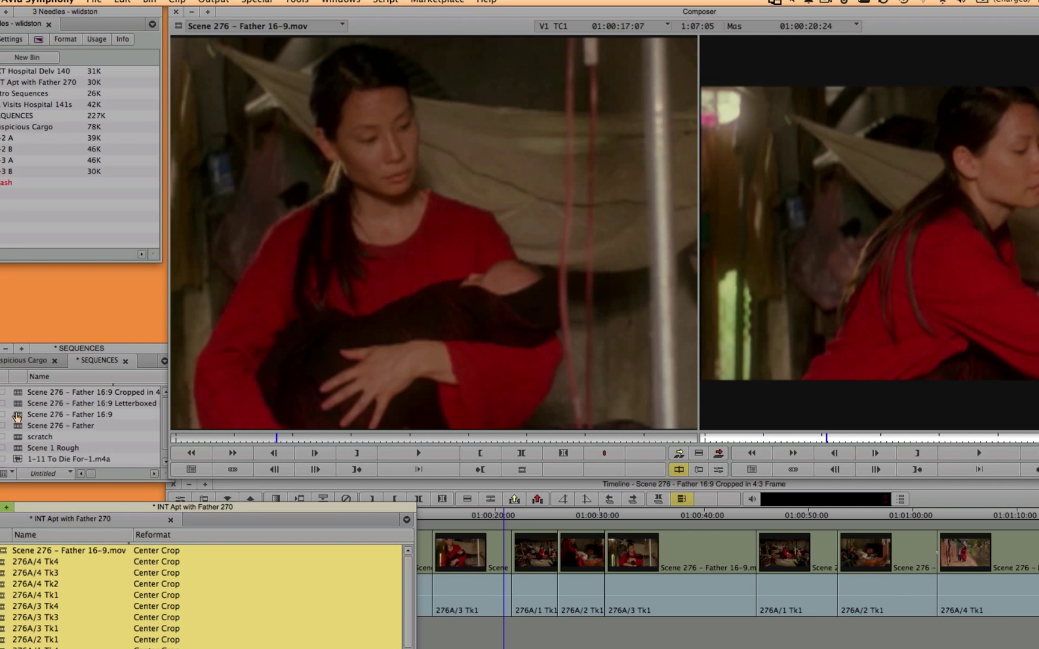
# - Refresh the sequence's Reformatting Options so shots are center-cropped, then shorten the SEQUENCES bin
pyautogui.click(455, 569)
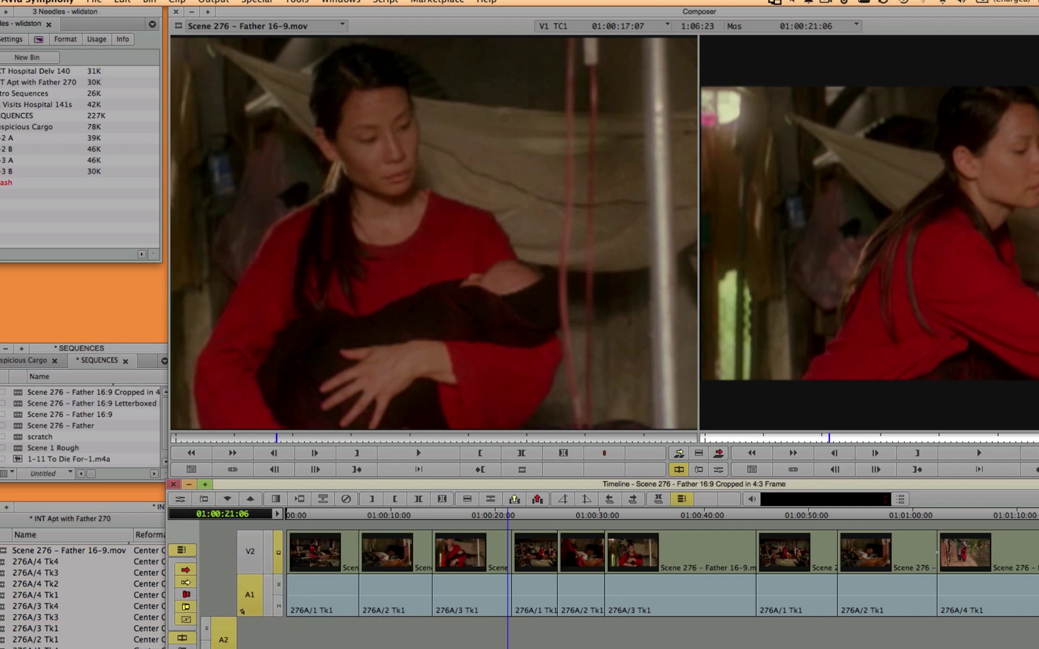
pyautogui.click(178, 2)
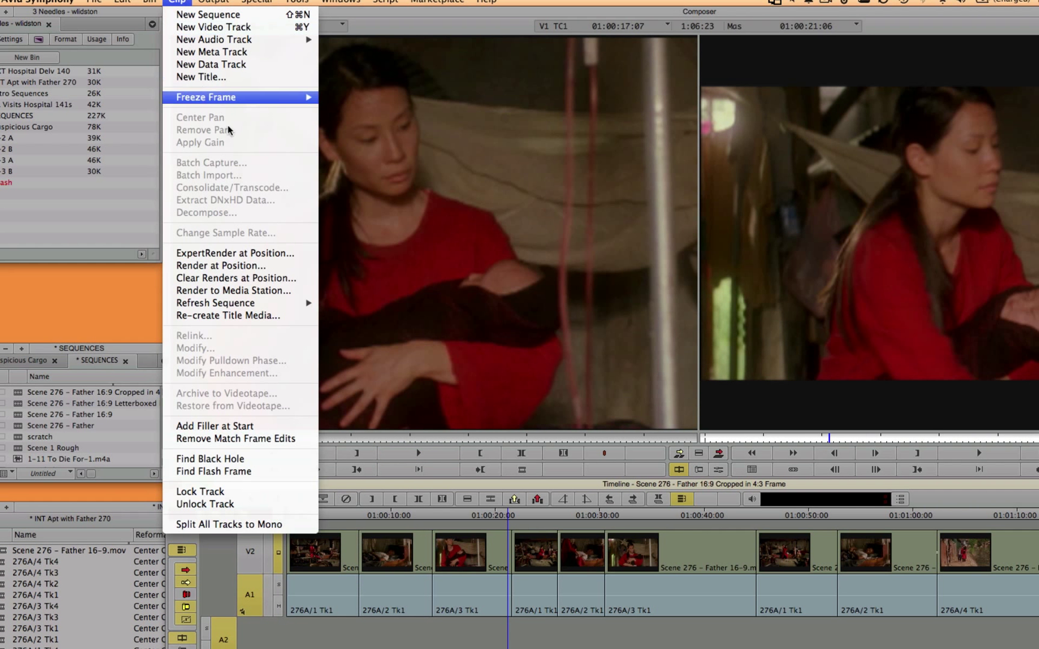
pyautogui.moveTo(296, 305)
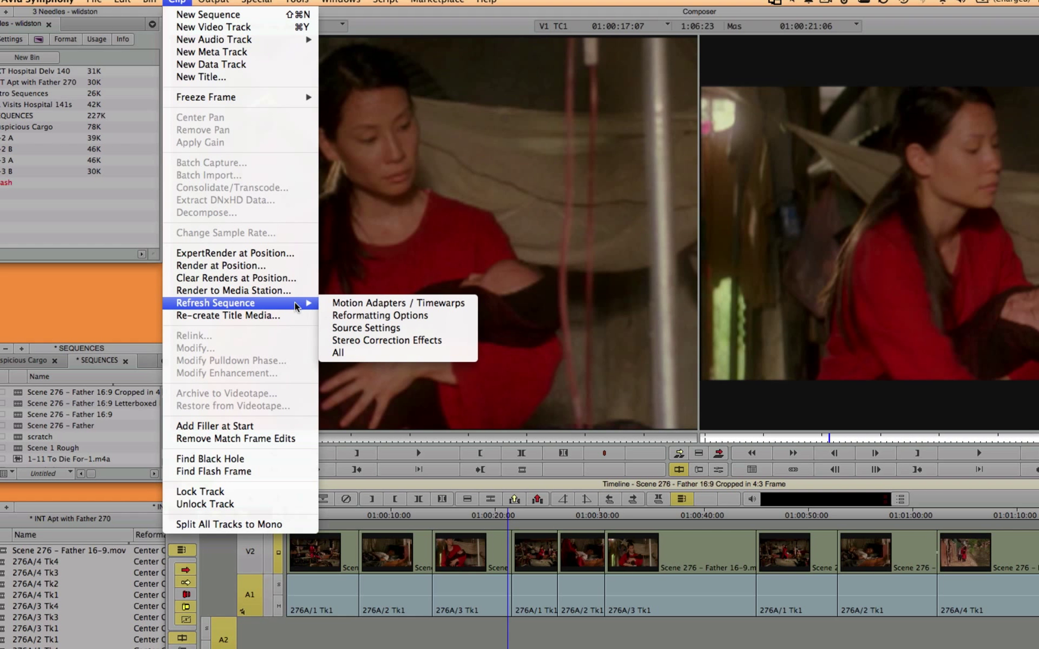
pyautogui.click(415, 316)
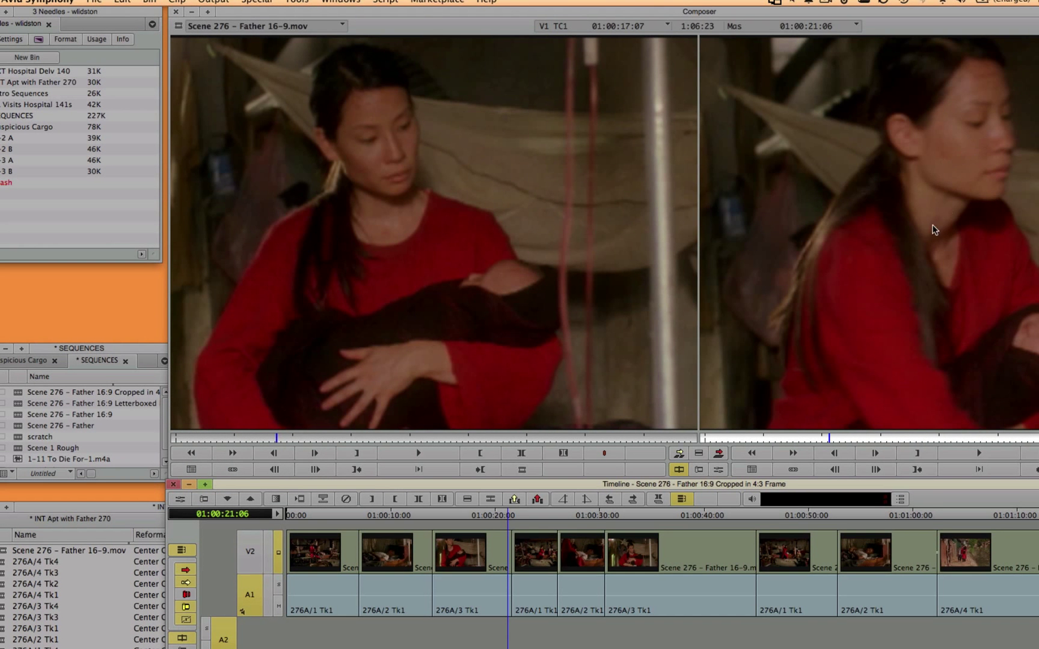
pyautogui.click(101, 360)
pyautogui.moveTo(169, 483); pyautogui.dragTo(249, 475)
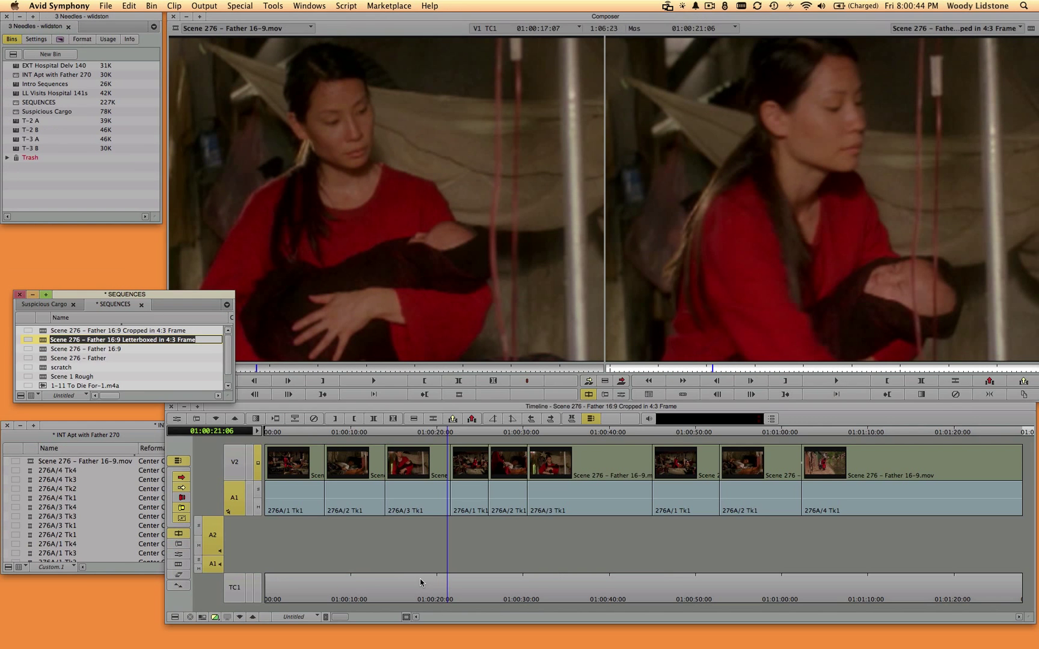
# - Scrub the sequence to review the cropped shots, then bring up the Reformat choices for 276A/4 Tk2
pyautogui.click(475, 648)
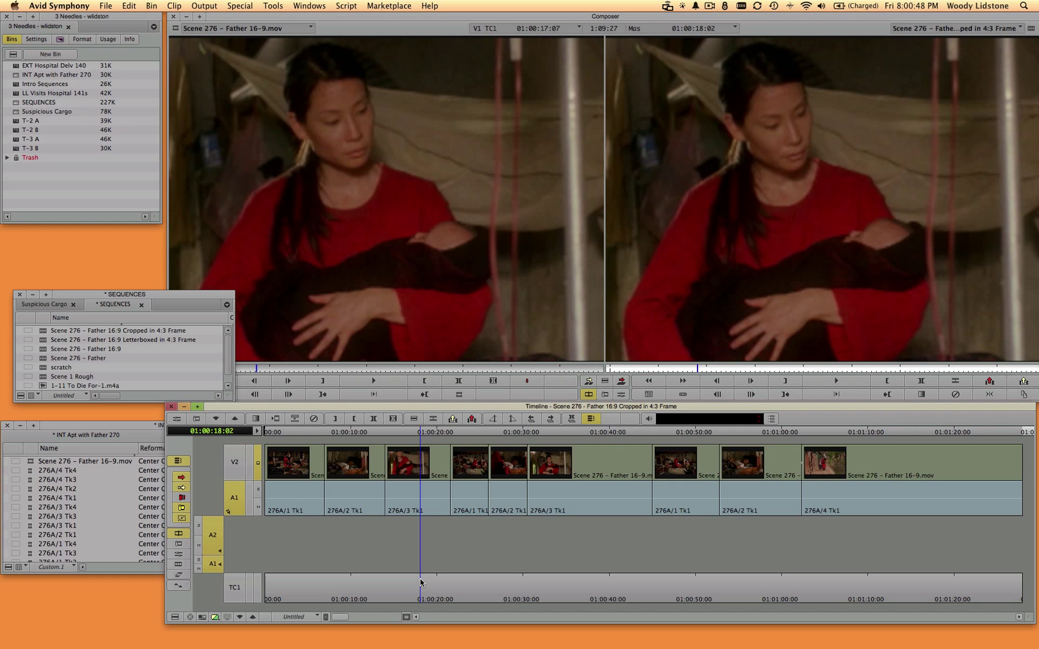
pyautogui.moveTo(420, 582); pyautogui.dragTo(494, 541)
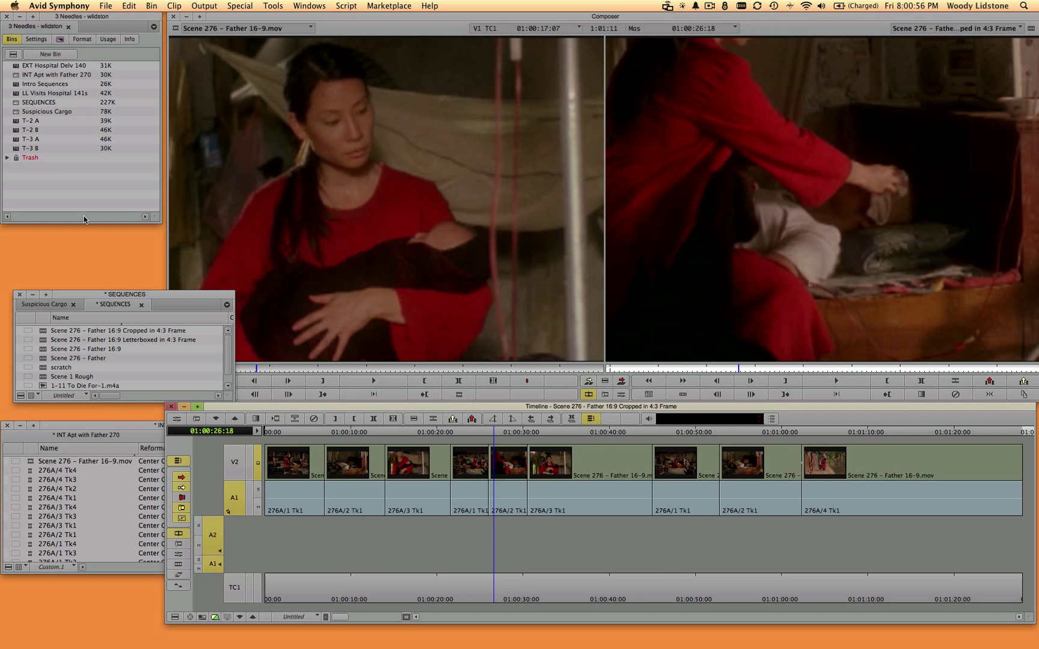
pyautogui.click(150, 490)
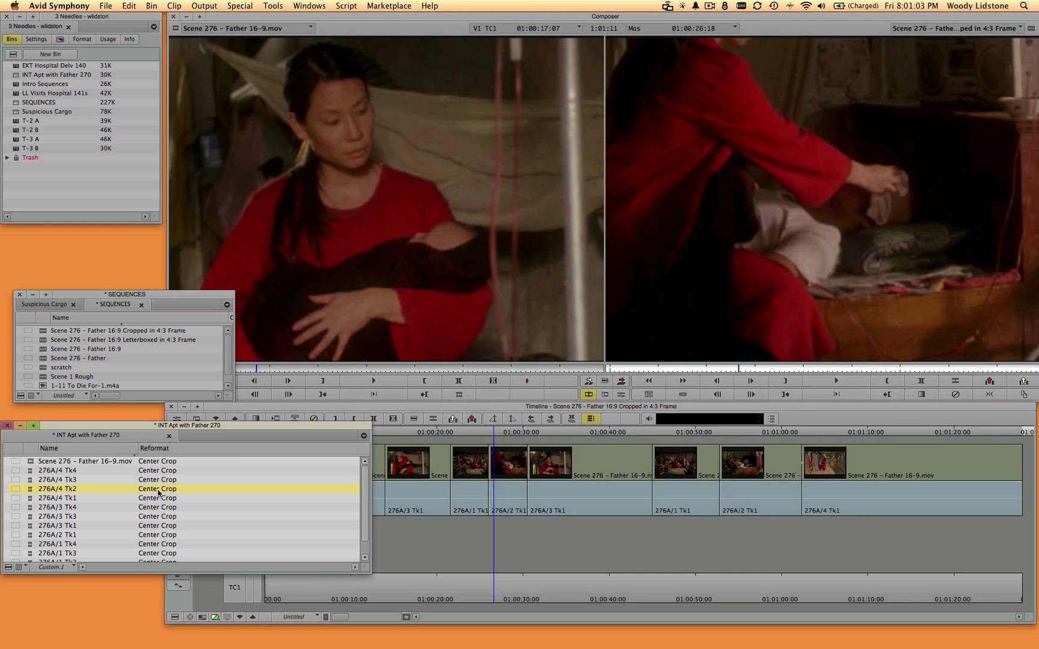
pyautogui.click(149, 494)
# - Set 276A/4 Tk2 to Stretch and apply the Reformat Pan and Scan effect to the 276A/2 Tk1 shot
pyautogui.click(184, 498)
pyautogui.click(60, 40)
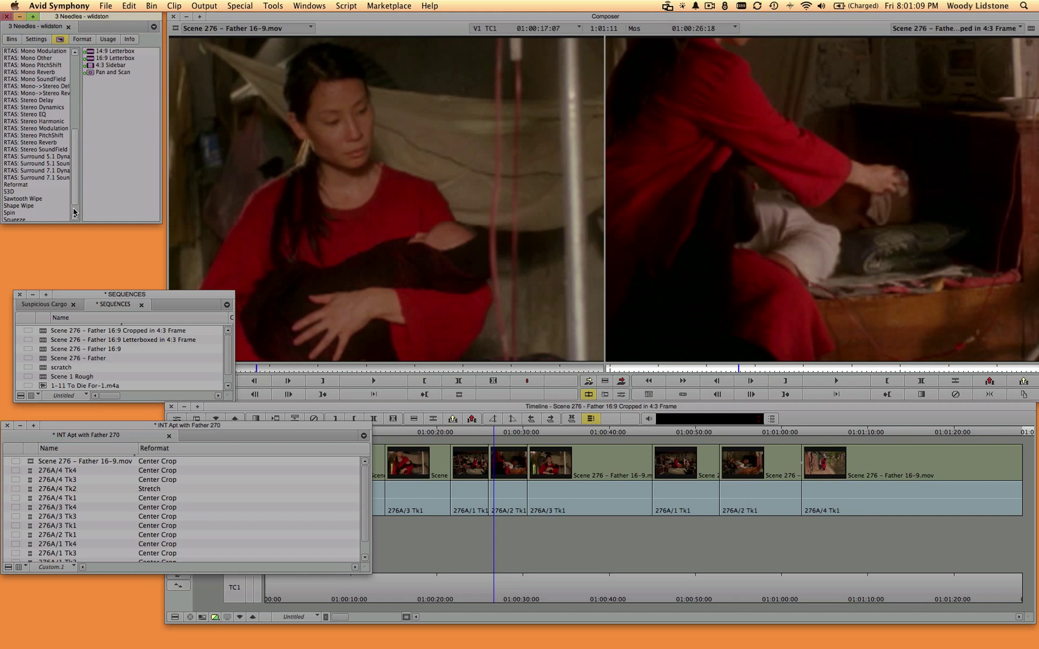
pyautogui.scroll(-2, 74, 212)
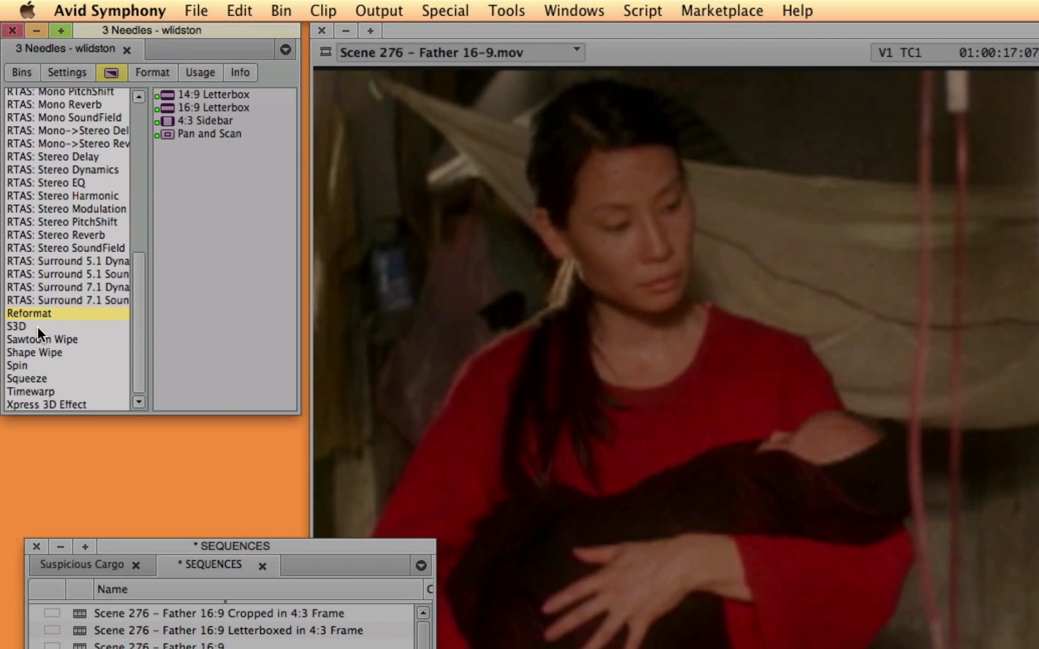
pyautogui.click(200, 133)
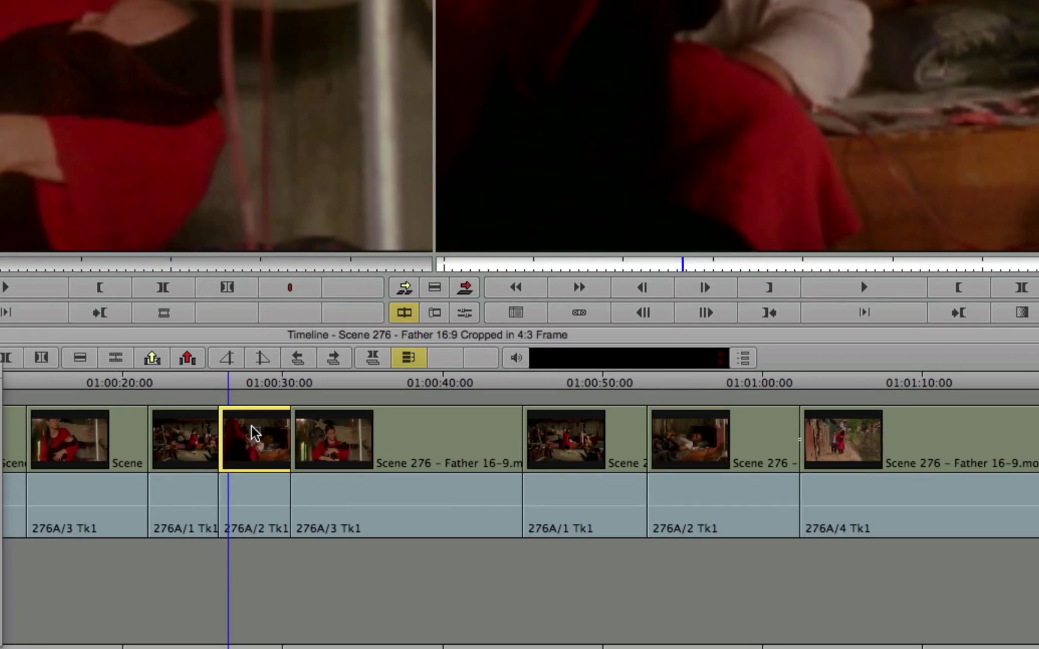
pyautogui.moveTo(249, 422); pyautogui.dragTo(249, 422)
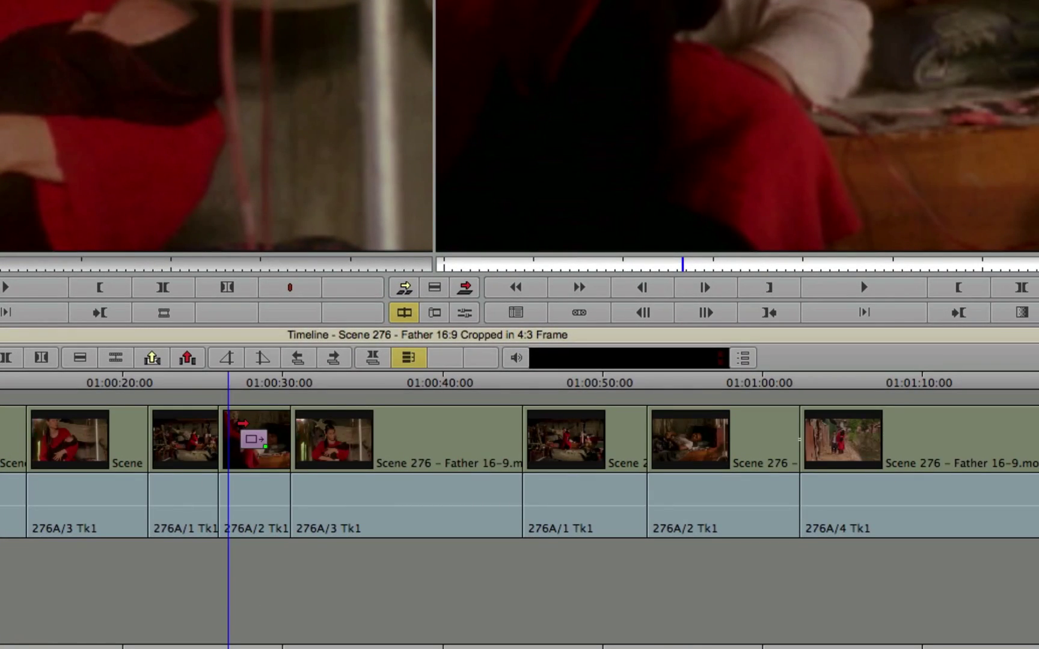